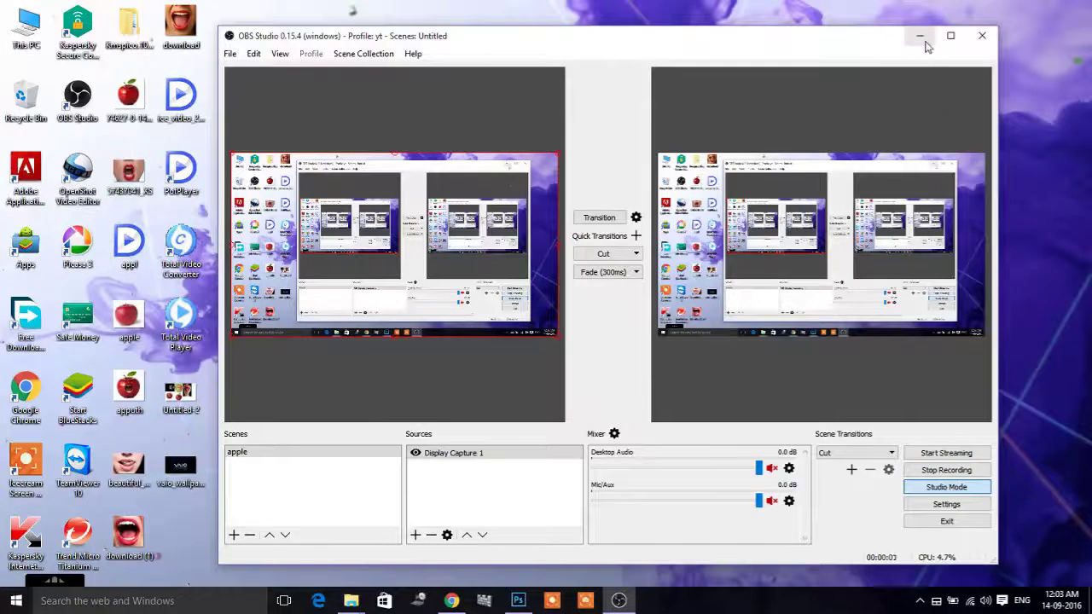
Minimize the OBS recorder and bring Photoshop to the front with an empty workspace.
click(920, 37)
click(517, 601)
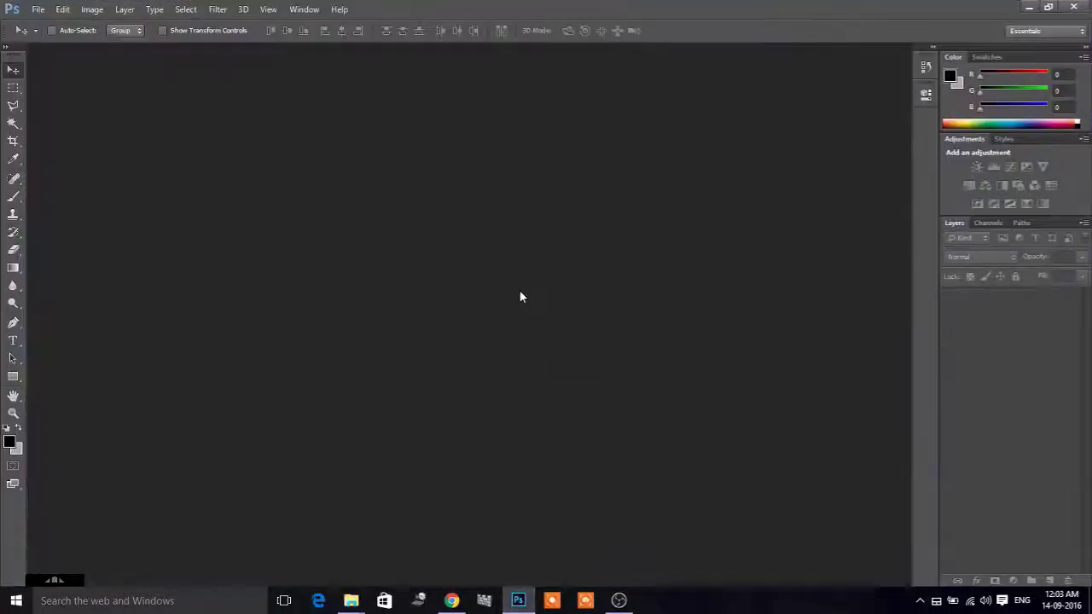
Create a 1920×1080 px, 300 ppi white document and convert its Background to Layer 0.
click(37, 10)
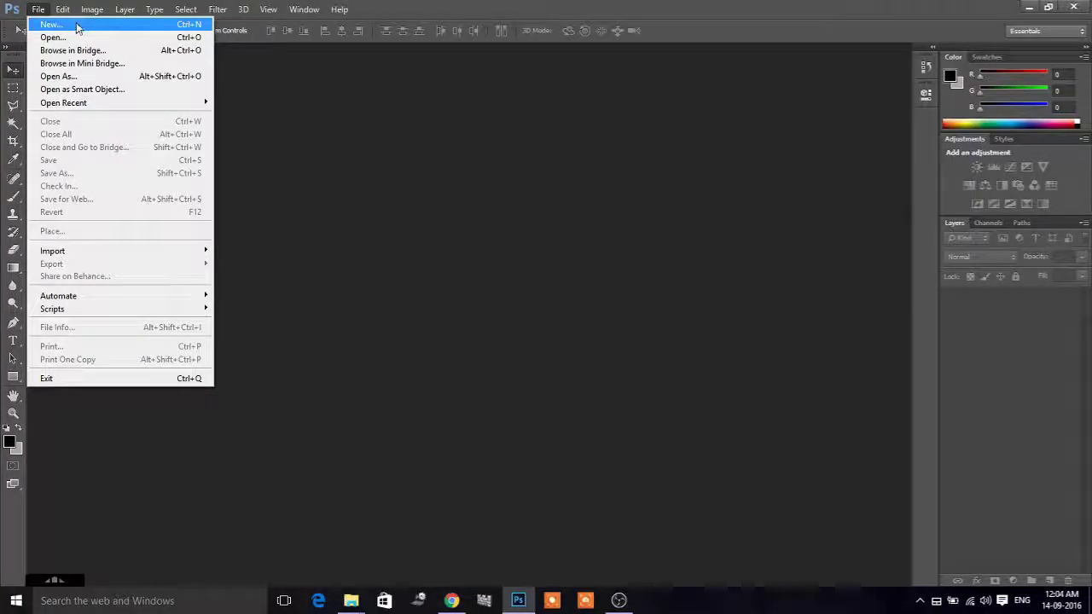
click(76, 26)
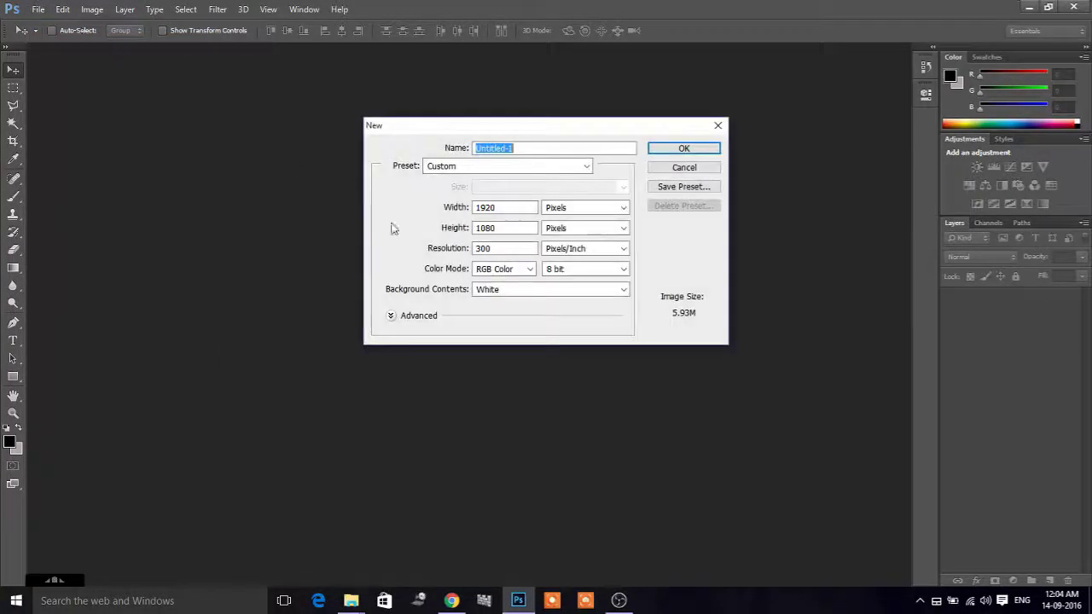
click(691, 151)
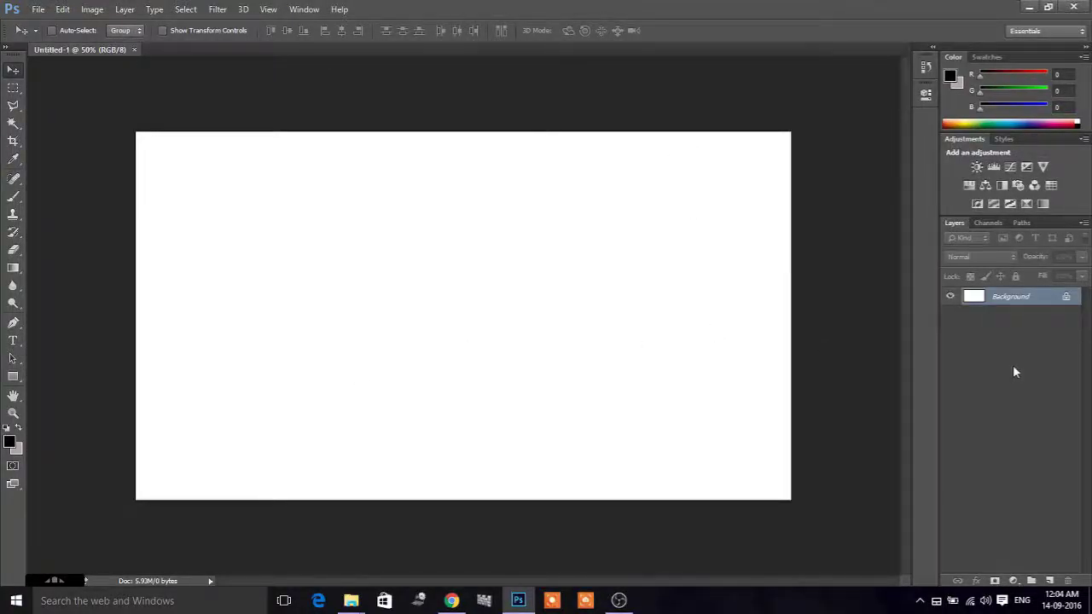
double_click(1065, 300)
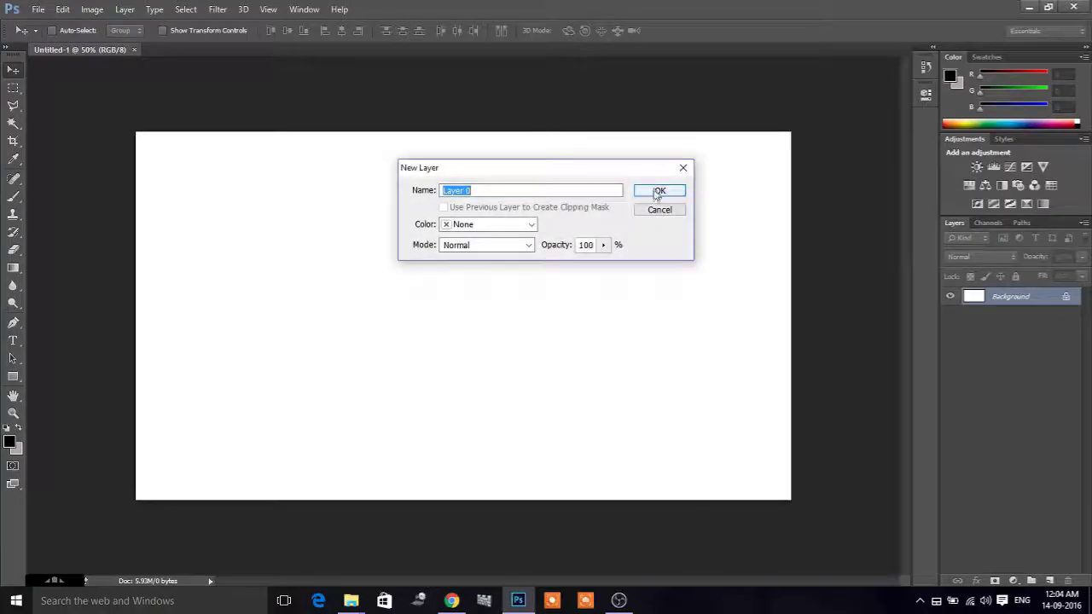
click(659, 191)
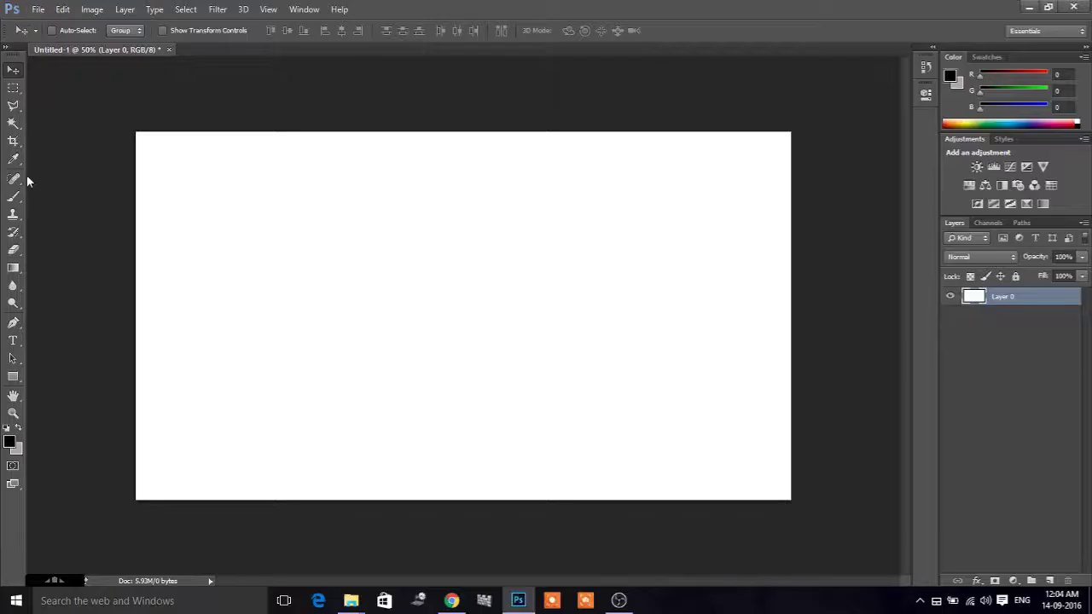
Open the red apple photo and float it in its own window.
click(31, 10)
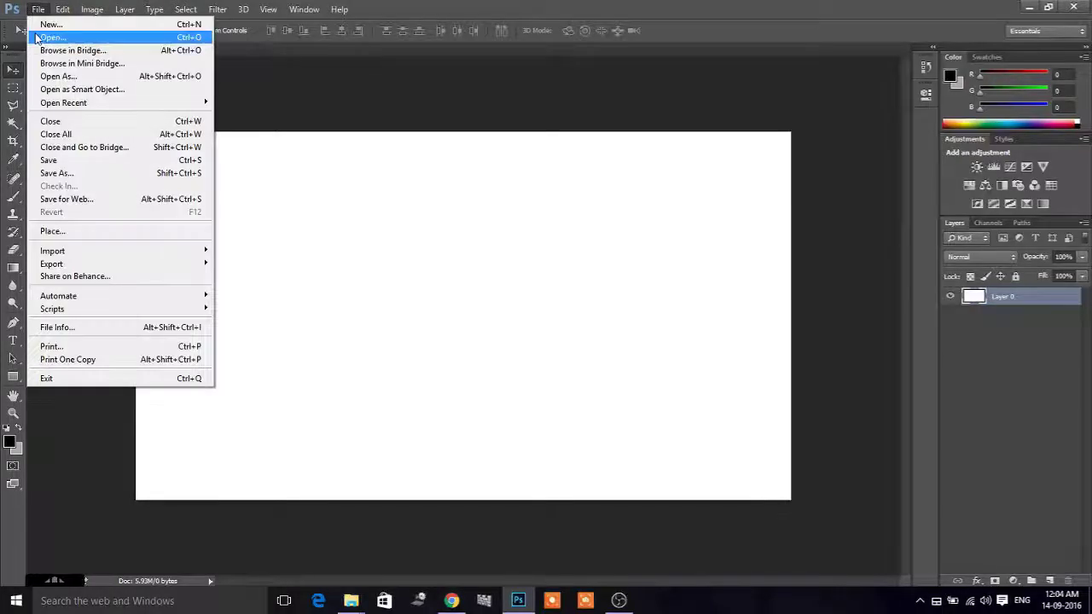
click(45, 39)
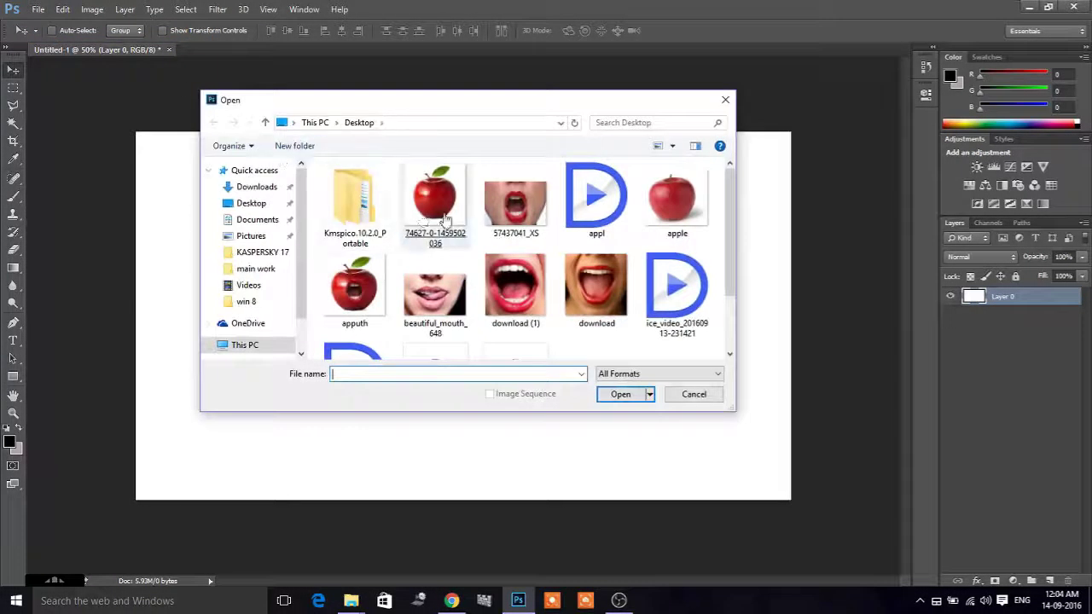
double_click(439, 201)
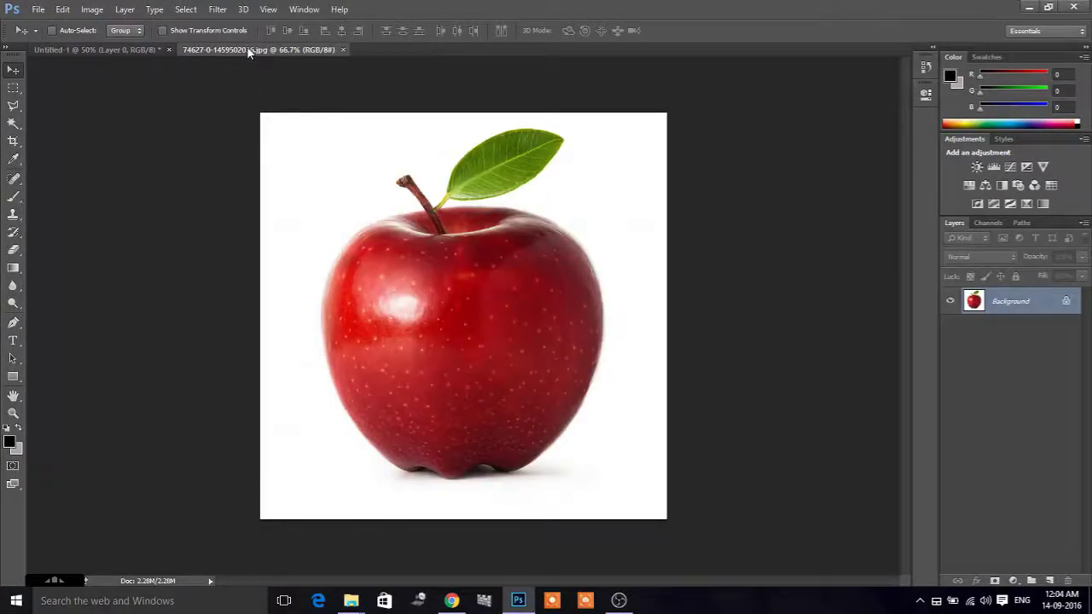
drag(249, 51, 333, 99)
Duplicate the apple image and close the original.
right_click(333, 97)
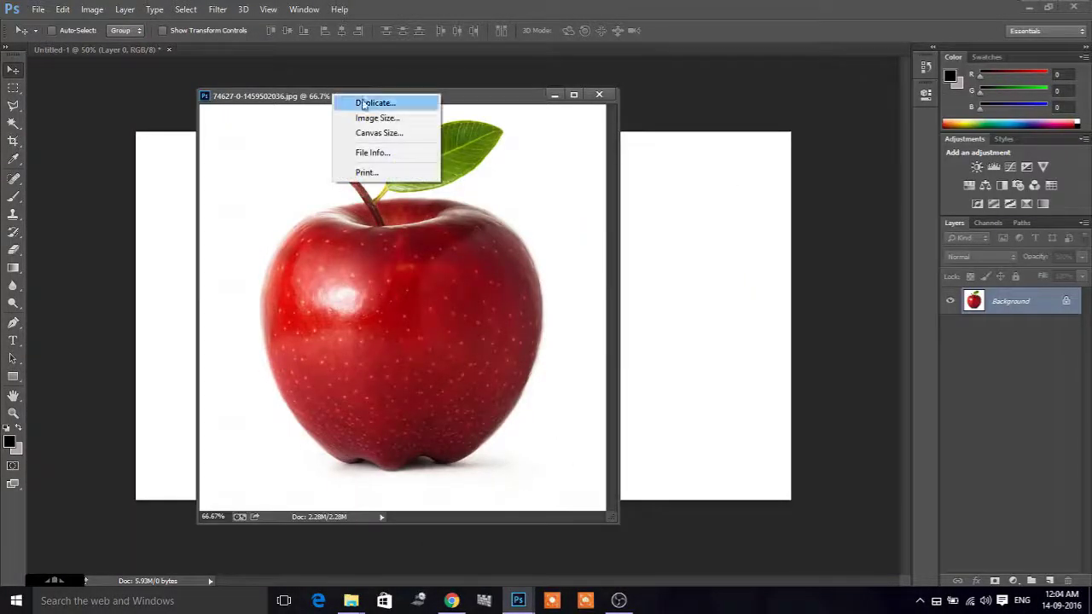
click(393, 108)
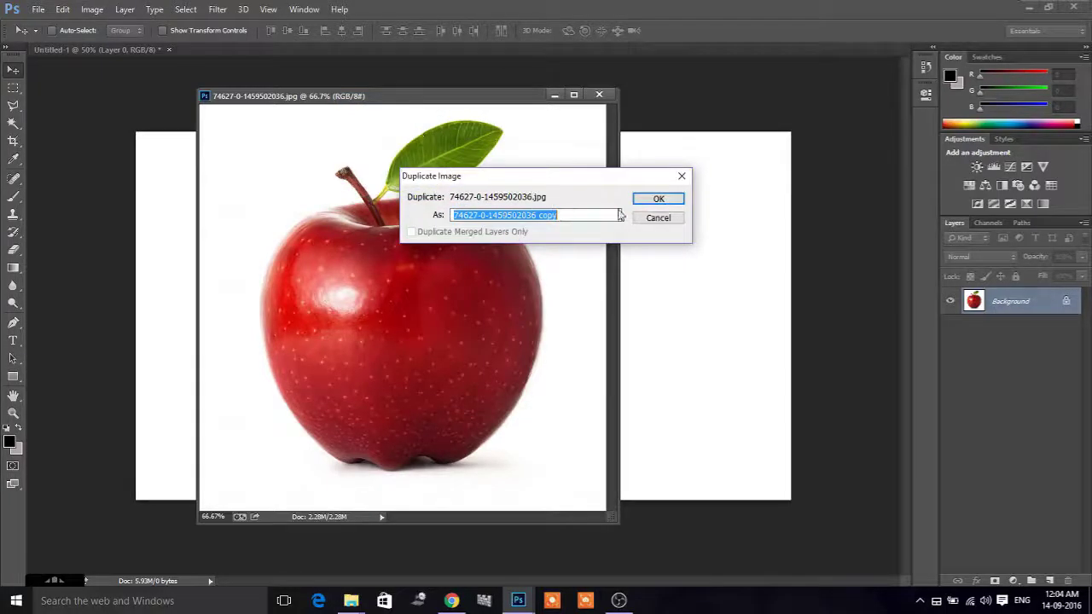
click(658, 199)
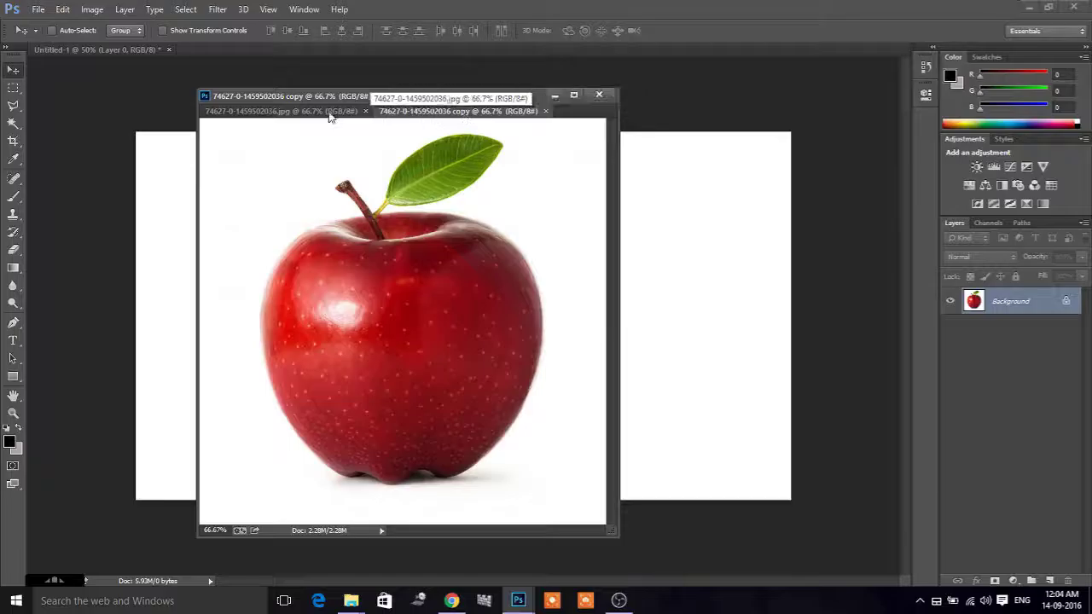
click(362, 112)
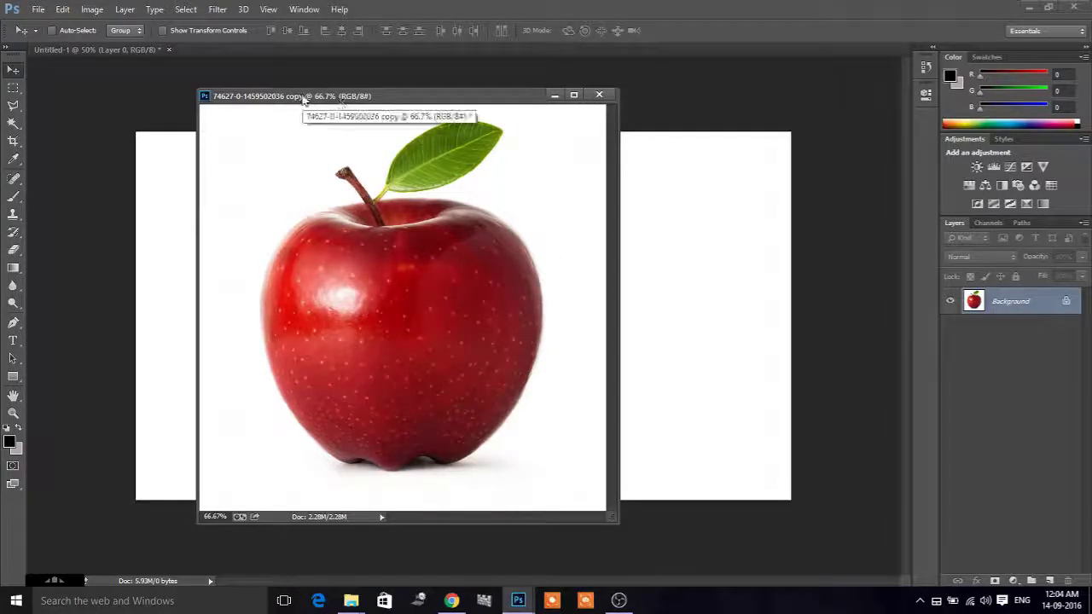
drag(407, 103, 433, 100)
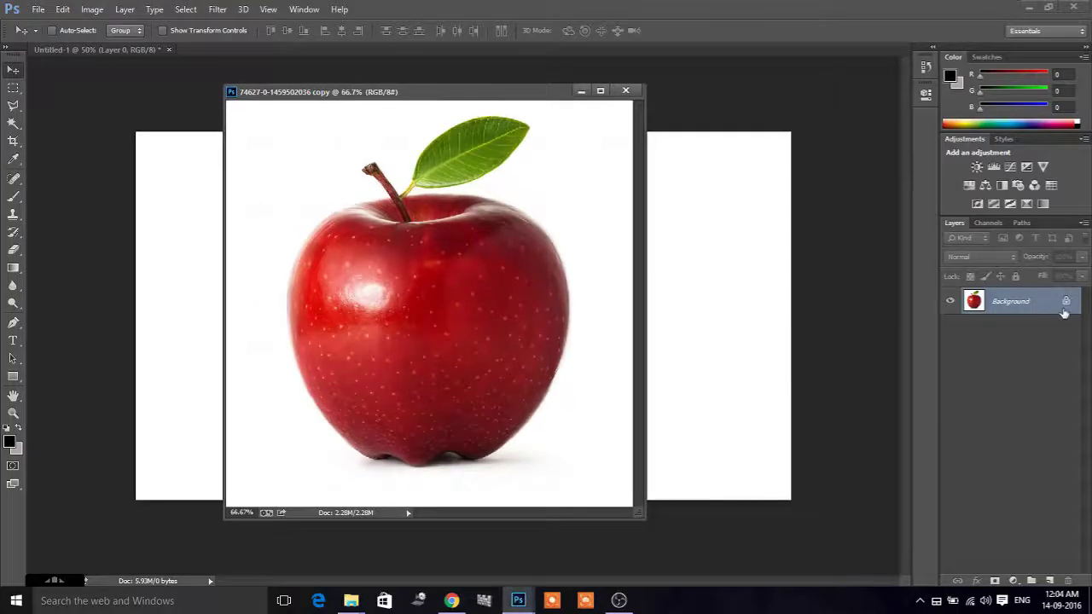
Unlock the apple copy's Background as Layer 0 and keep the apple document active.
double_click(1066, 302)
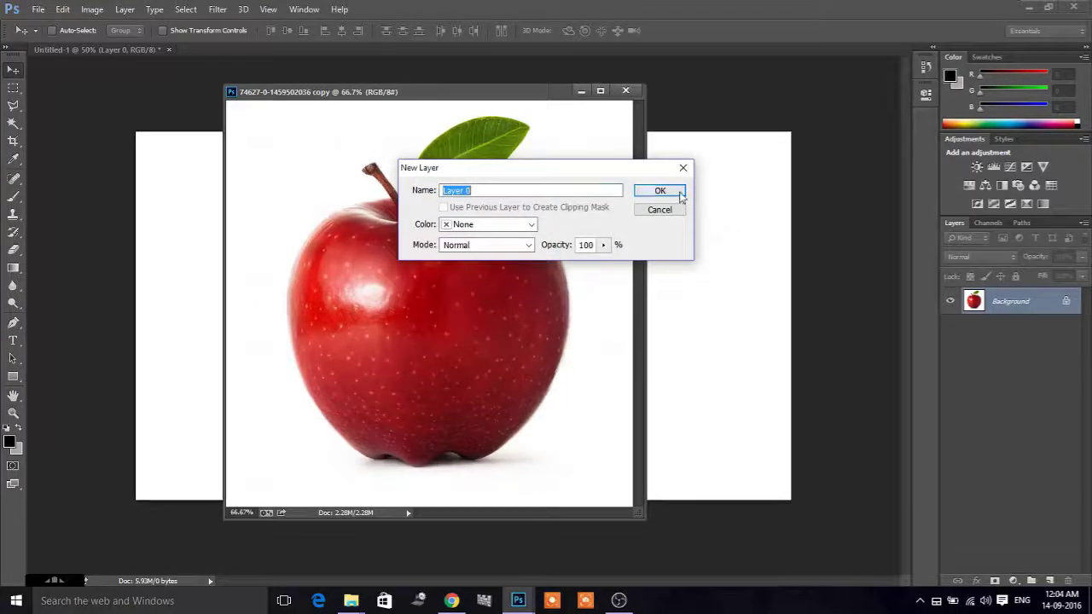
click(680, 195)
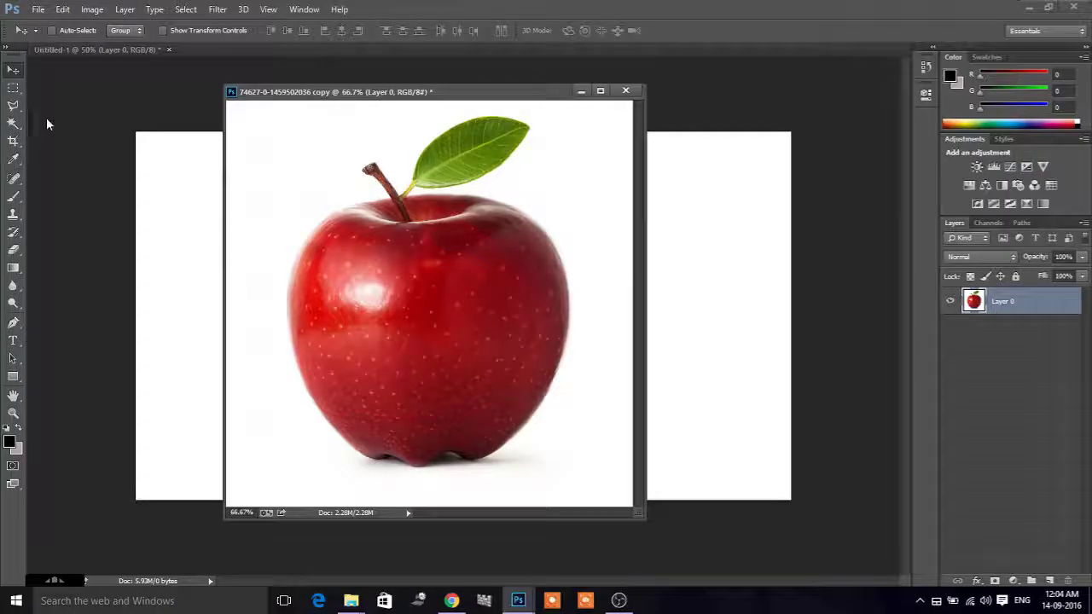
right_click(1033, 300)
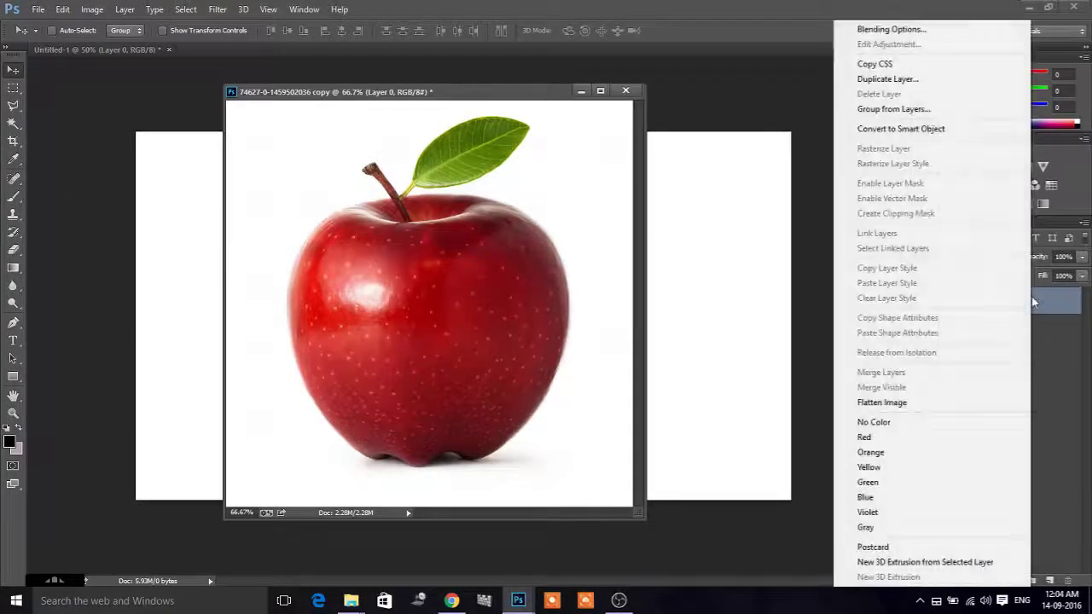
click(825, 307)
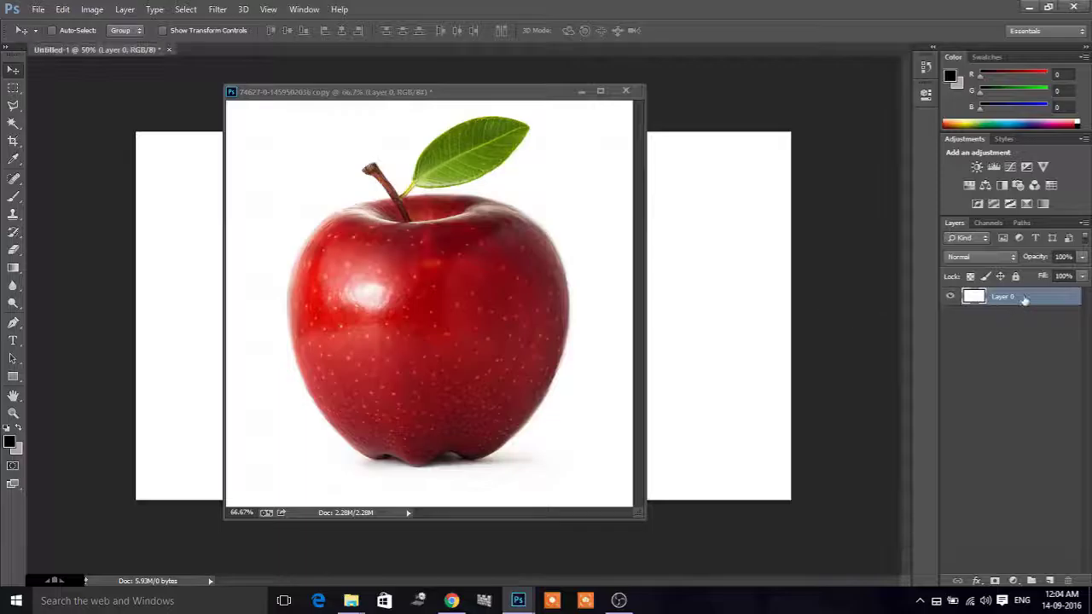
click(431, 296)
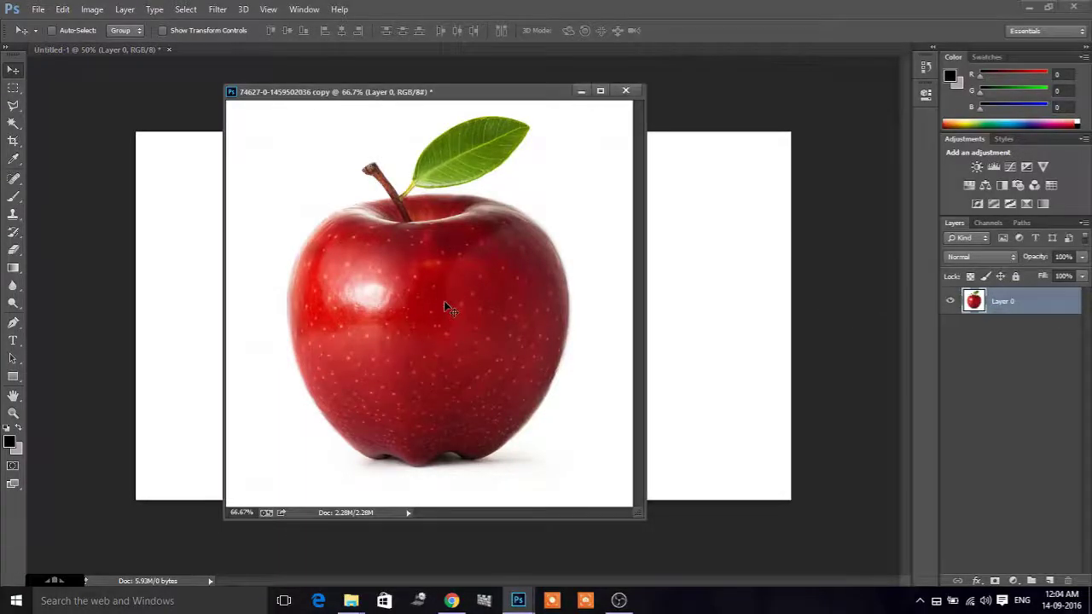
Delete the apple's white background using a Magic Wand selection, then deselect.
click(9, 127)
click(81, 135)
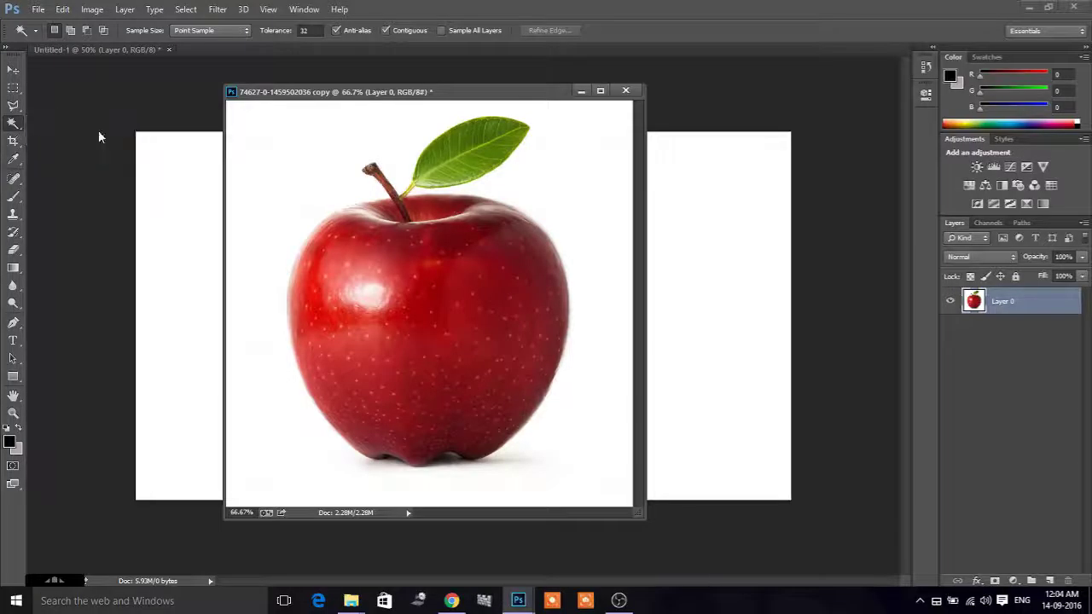
click(316, 197)
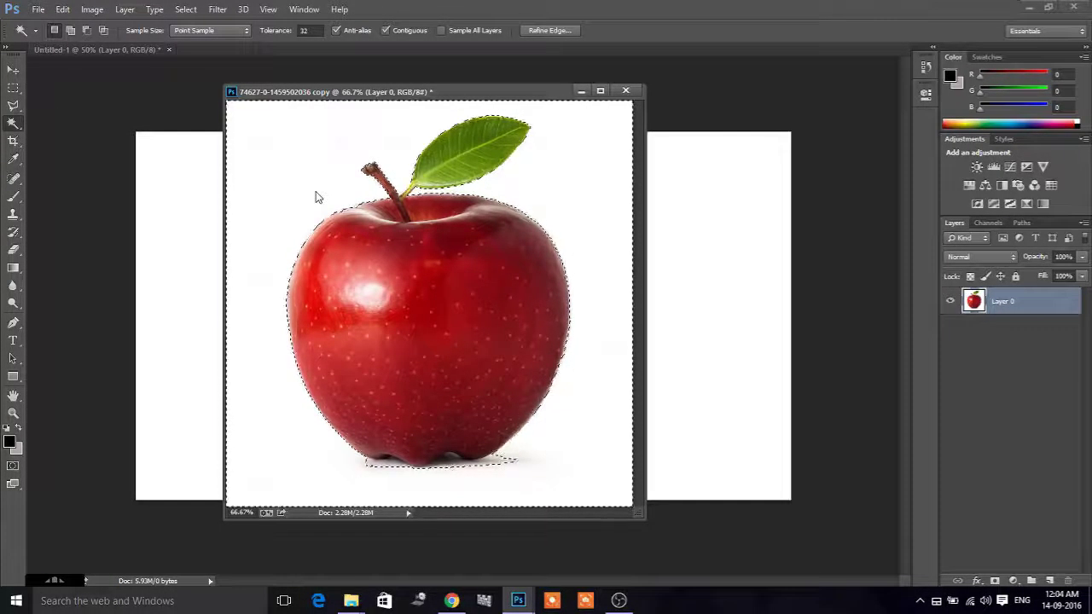
key(Delete)
key(ctrl+d)
key(ctrl+d)
Move the cut-out apple onto Untitled-1 and close the apple source without saving.
click(13, 70)
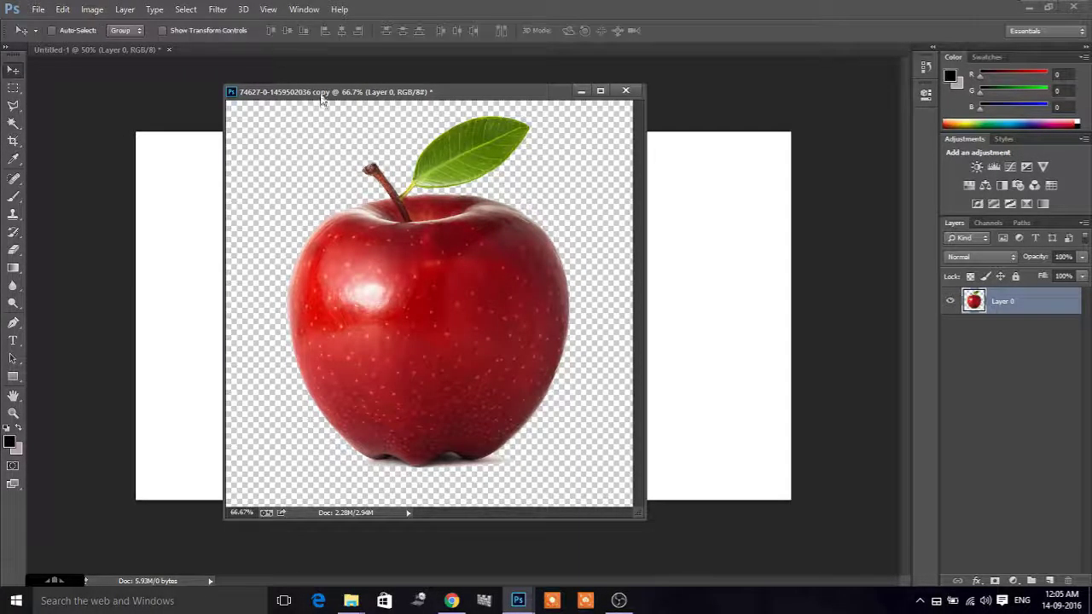
drag(323, 92, 644, 128)
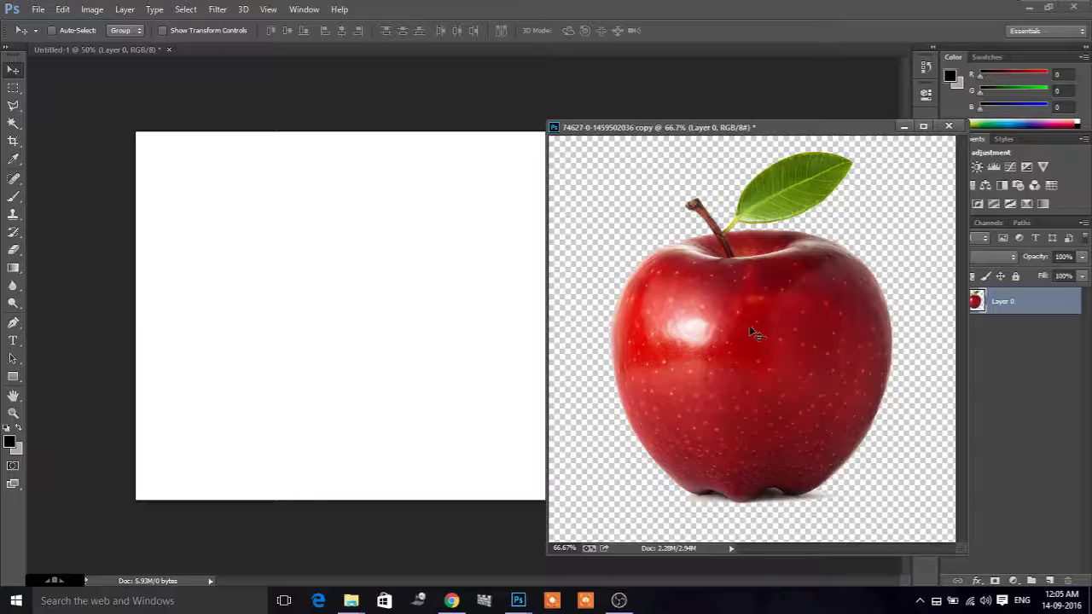
drag(751, 333, 488, 260)
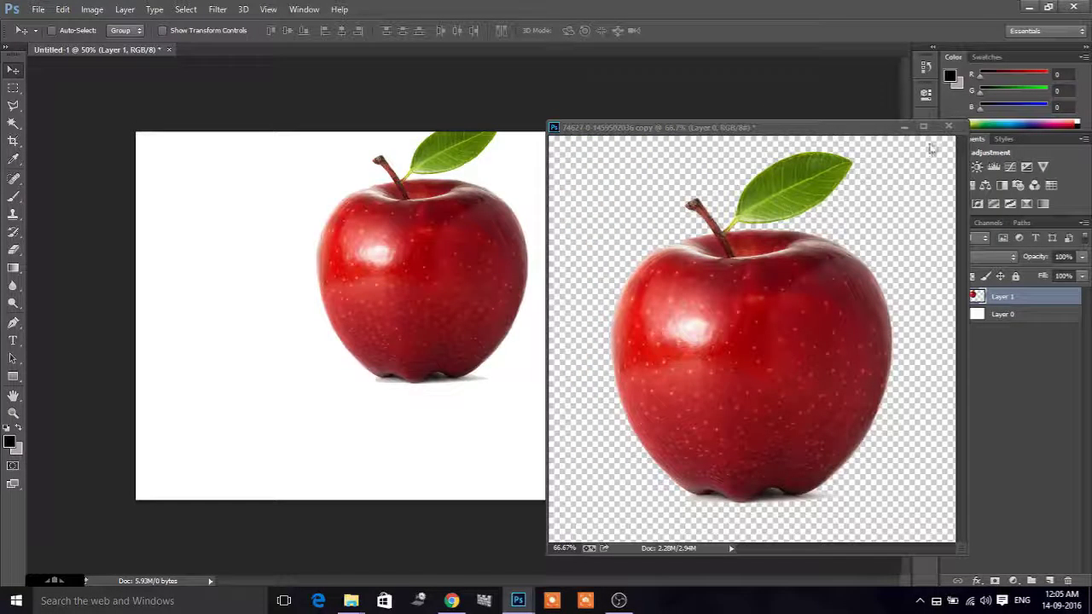
click(948, 127)
click(550, 232)
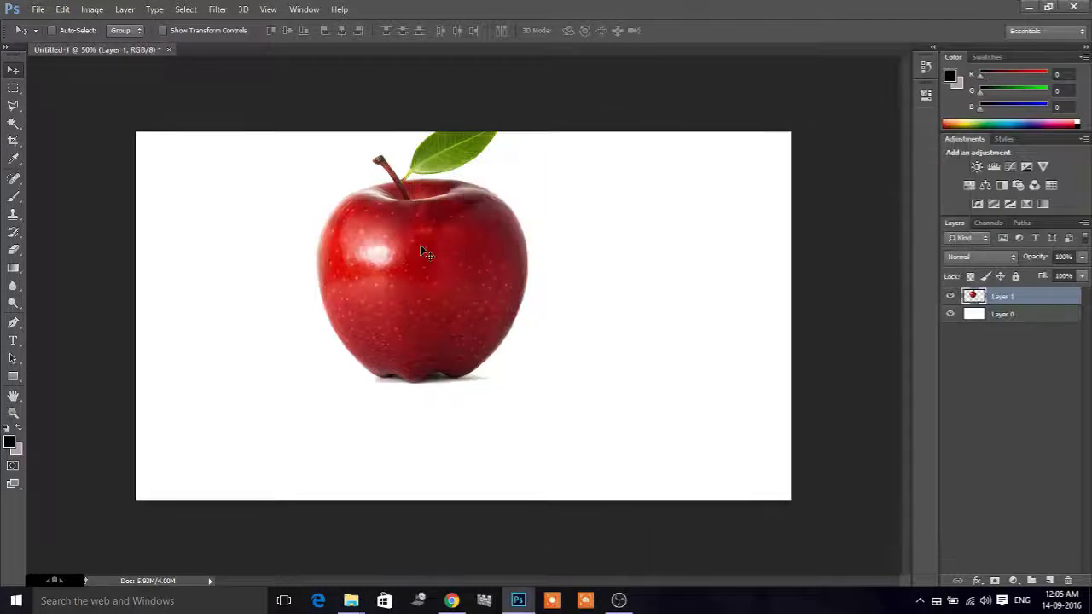
drag(422, 253, 459, 322)
Enlarge the apple with Free Transform and centre it on the canvas.
key(ctrl+t)
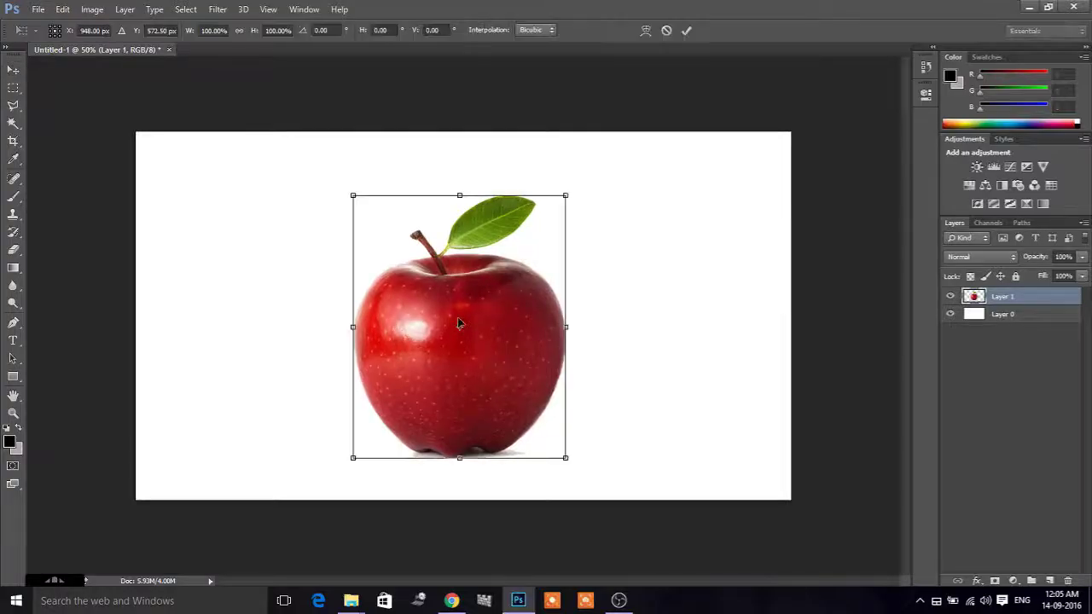
drag(563, 455, 609, 484)
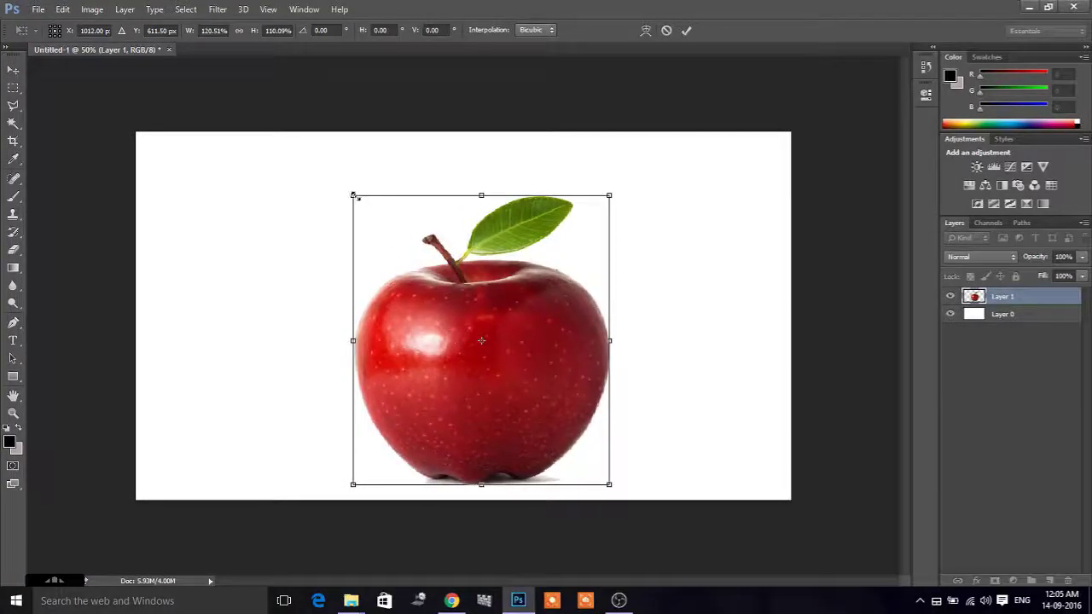
drag(353, 196, 330, 176)
drag(419, 340, 402, 331)
key(Return)
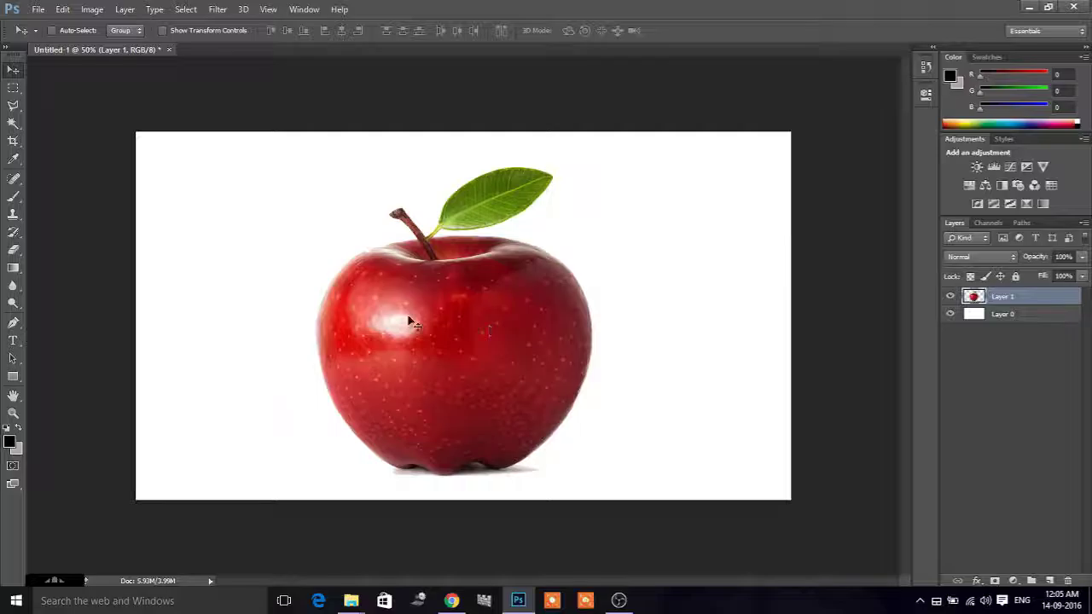
Open the mouth photo 57437041_XS in a floating window.
click(38, 10)
click(52, 38)
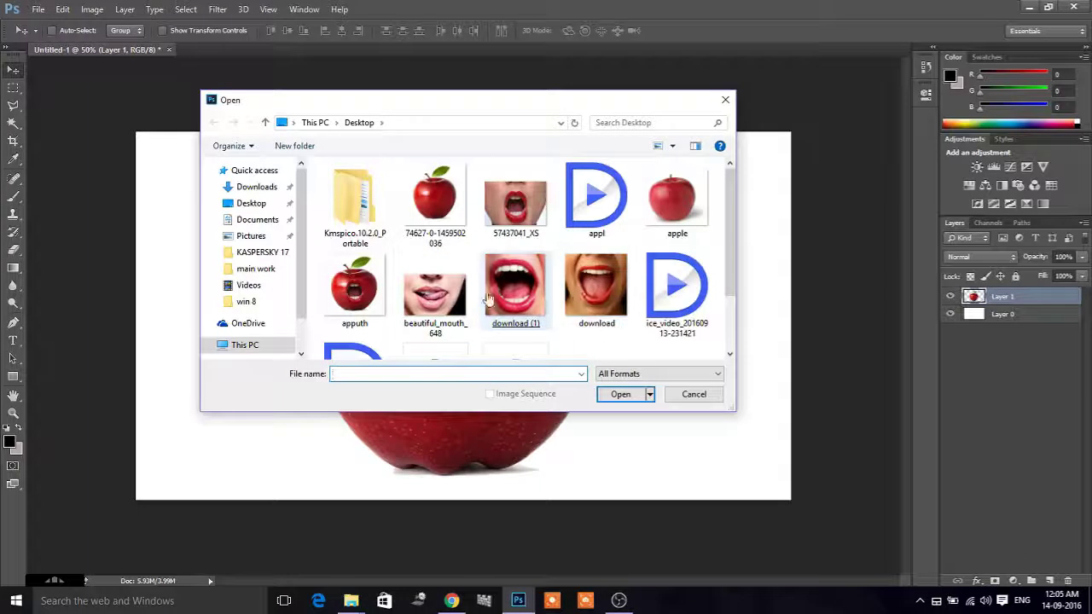
double_click(511, 204)
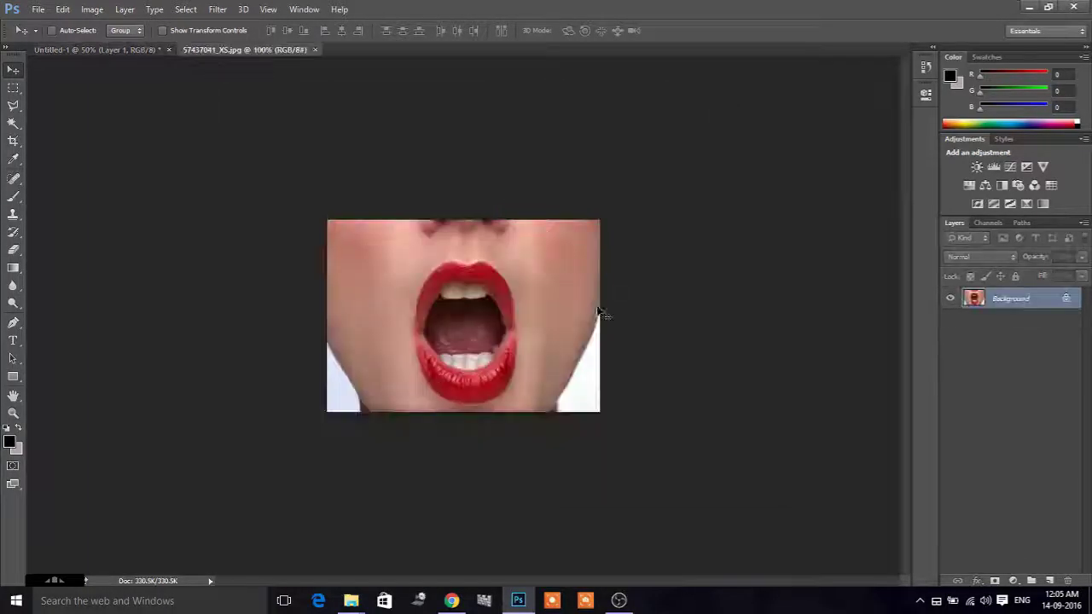
drag(262, 51, 401, 164)
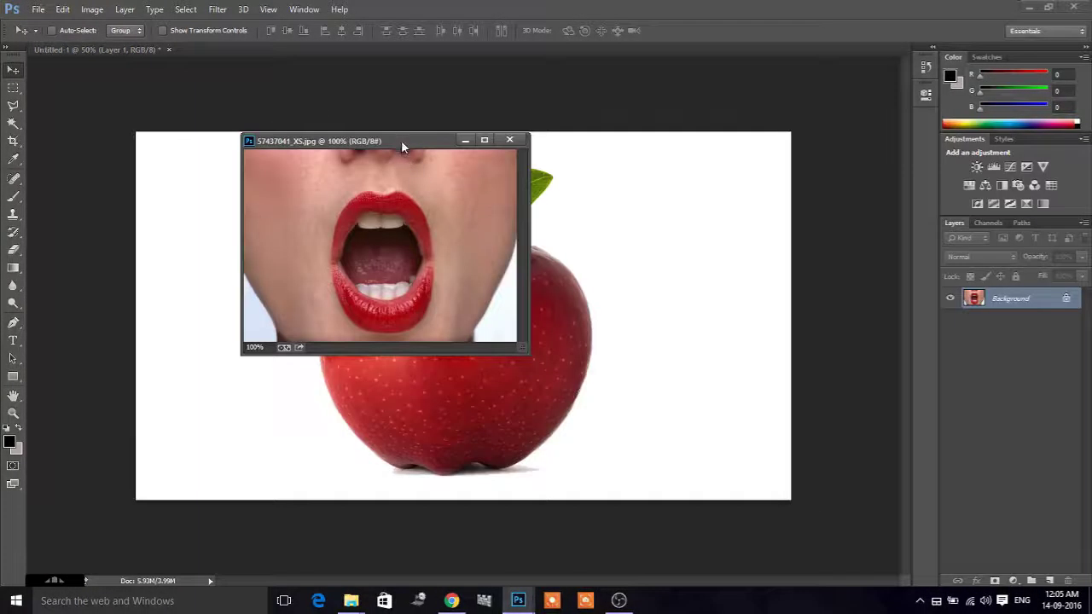
Duplicate the mouth photo and close the original.
right_click(402, 144)
click(438, 158)
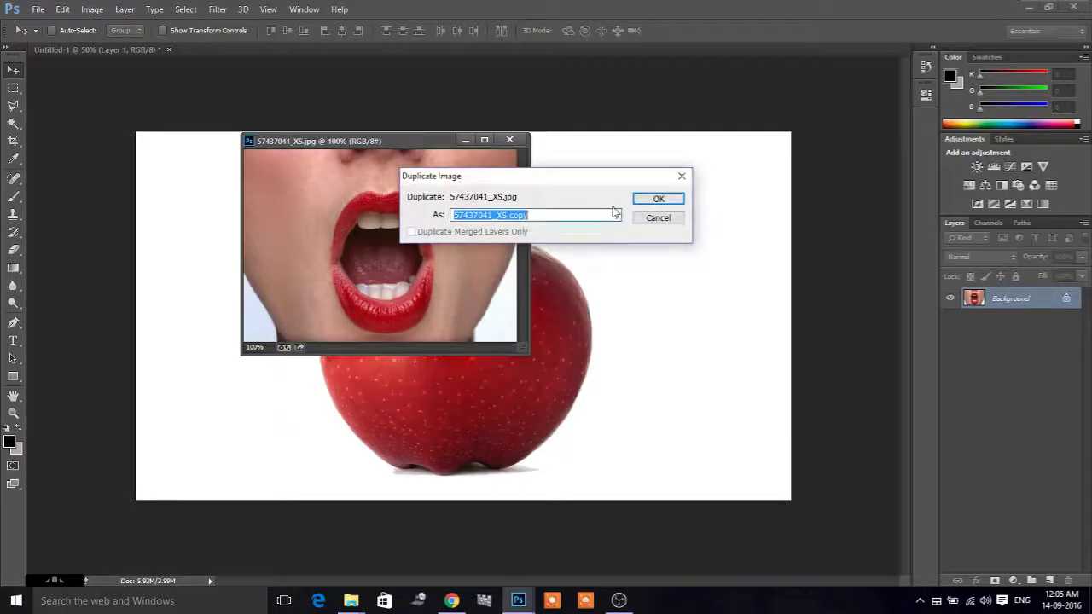
click(652, 200)
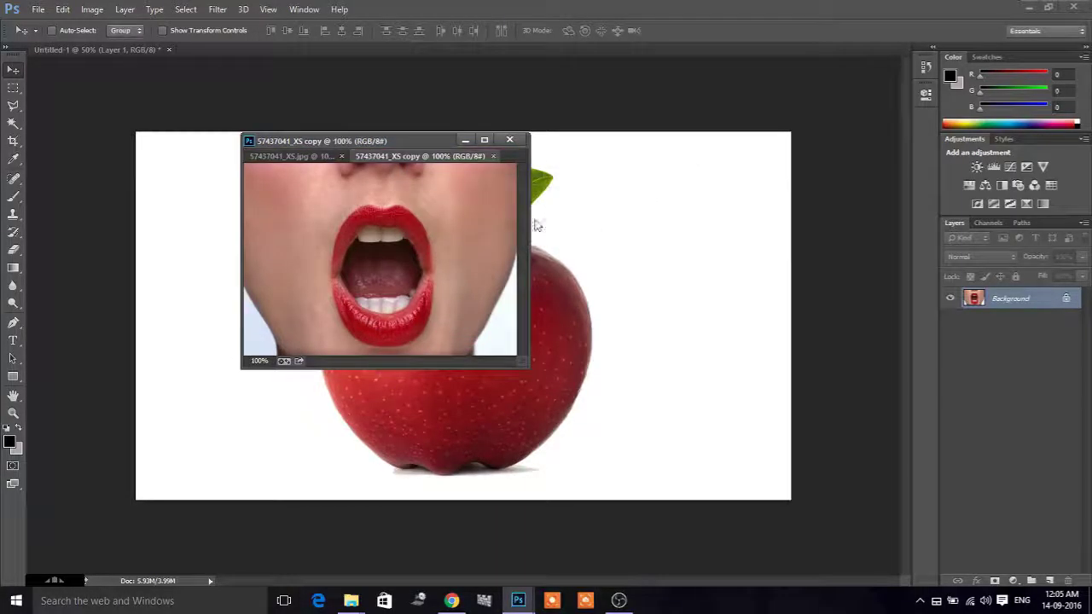
click(341, 157)
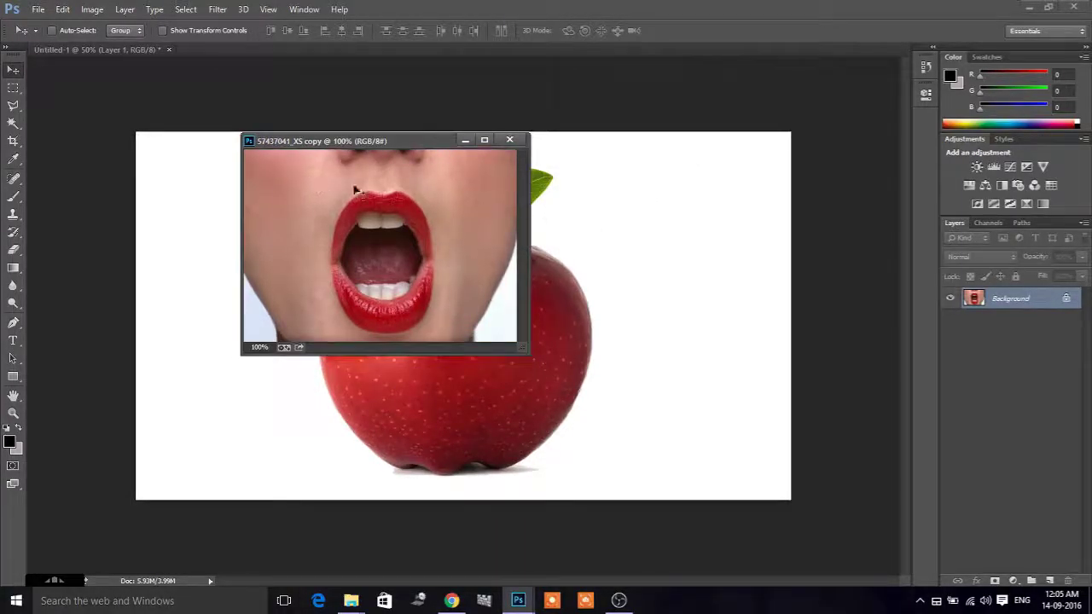
Convert the mouth copy's Background to Layer 0 and move its window aside.
double_click(1065, 301)
click(655, 189)
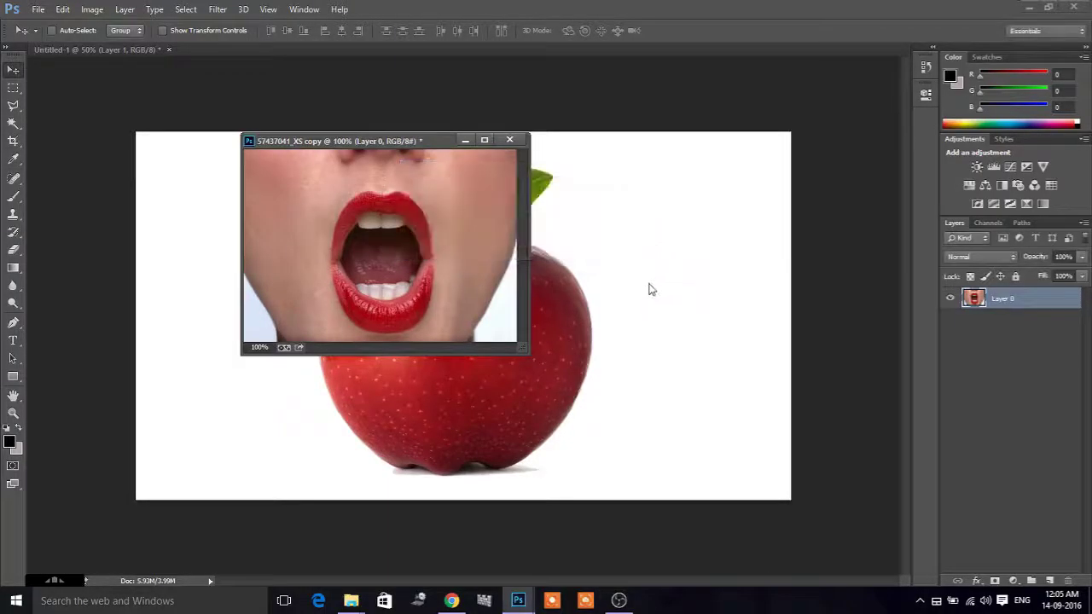
drag(413, 147, 765, 174)
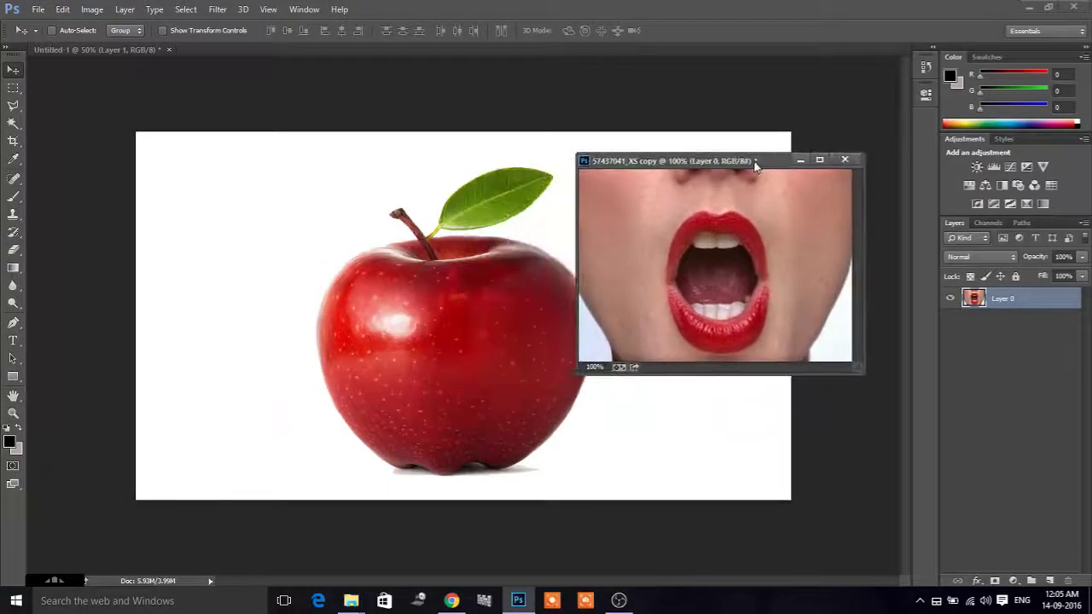
click(13, 106)
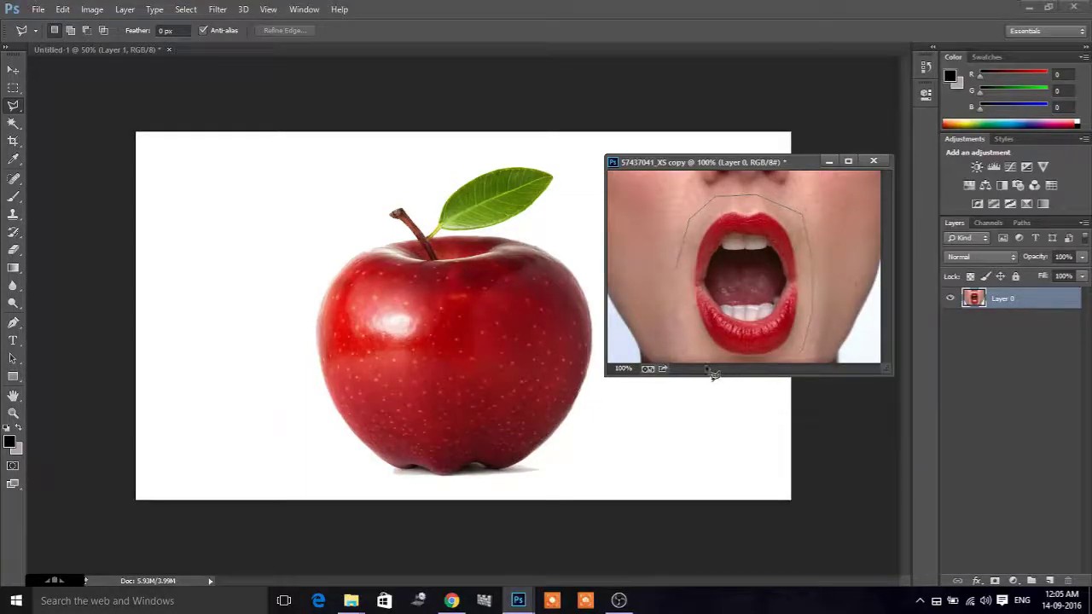
Lasso the mouth, drag it onto the apple as Layer 2, and close the photo unsaved.
click(675, 277)
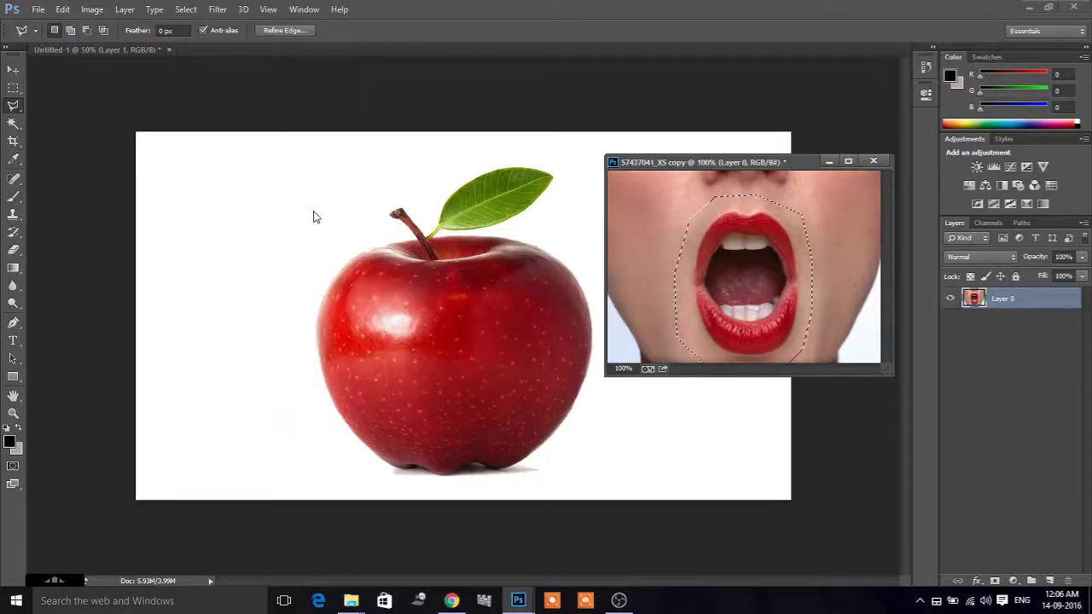
click(12, 69)
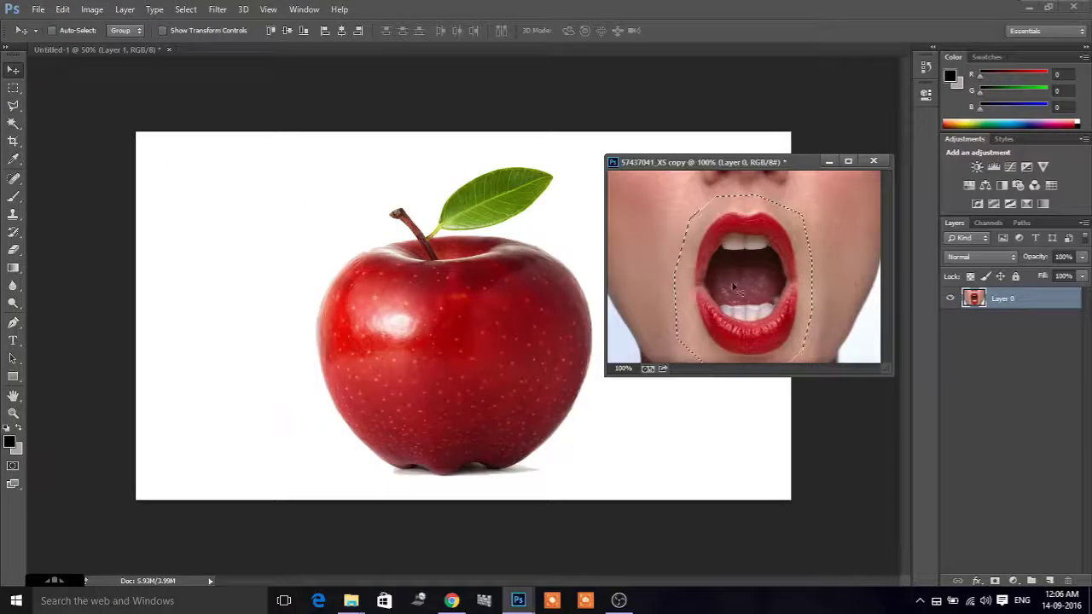
drag(734, 289, 437, 290)
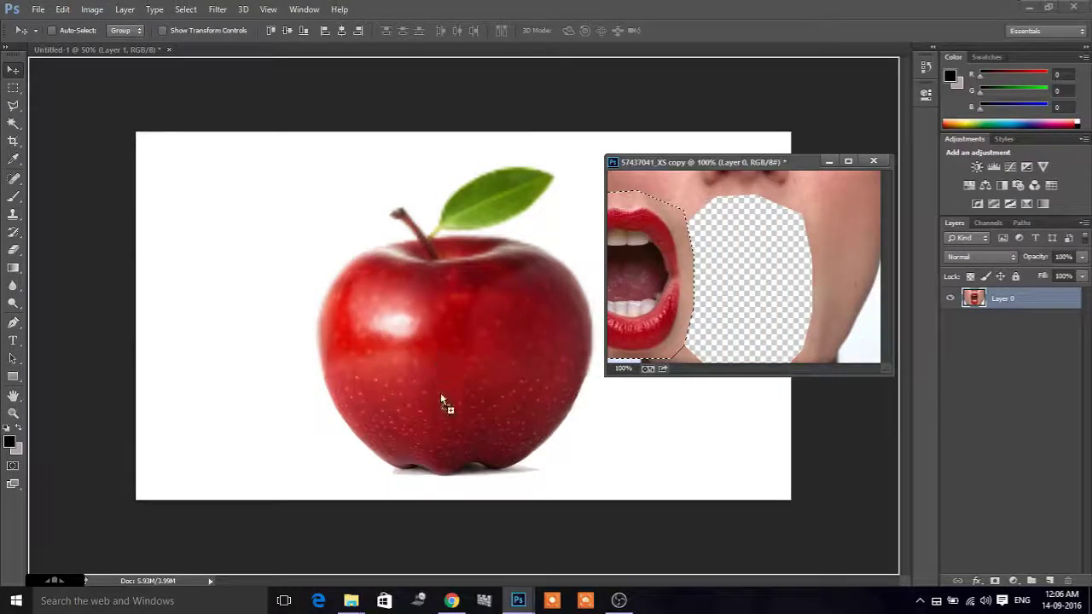
drag(433, 350, 444, 376)
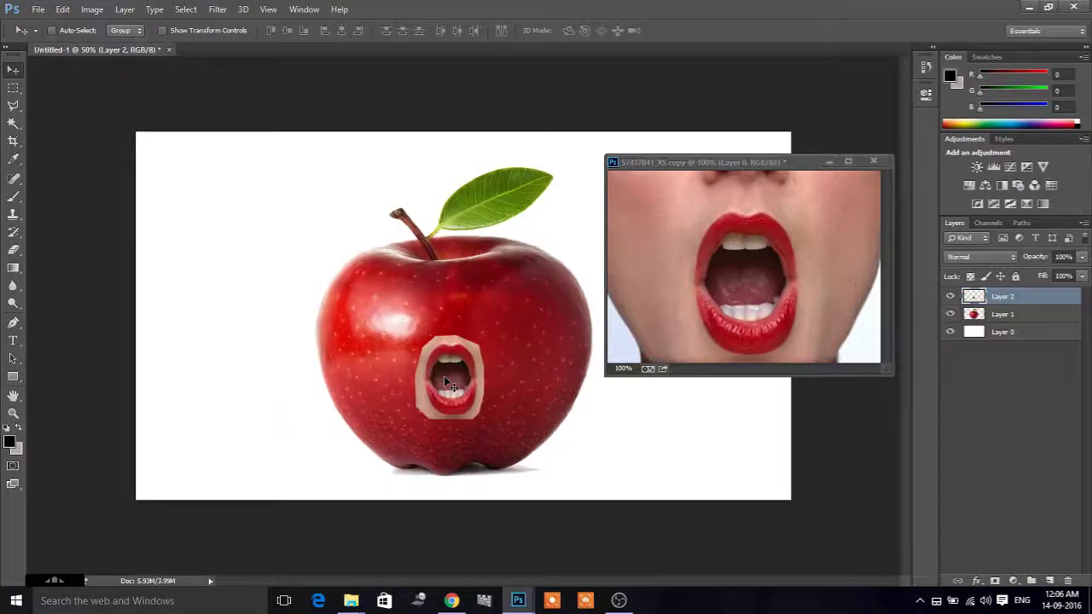
click(873, 160)
click(547, 232)
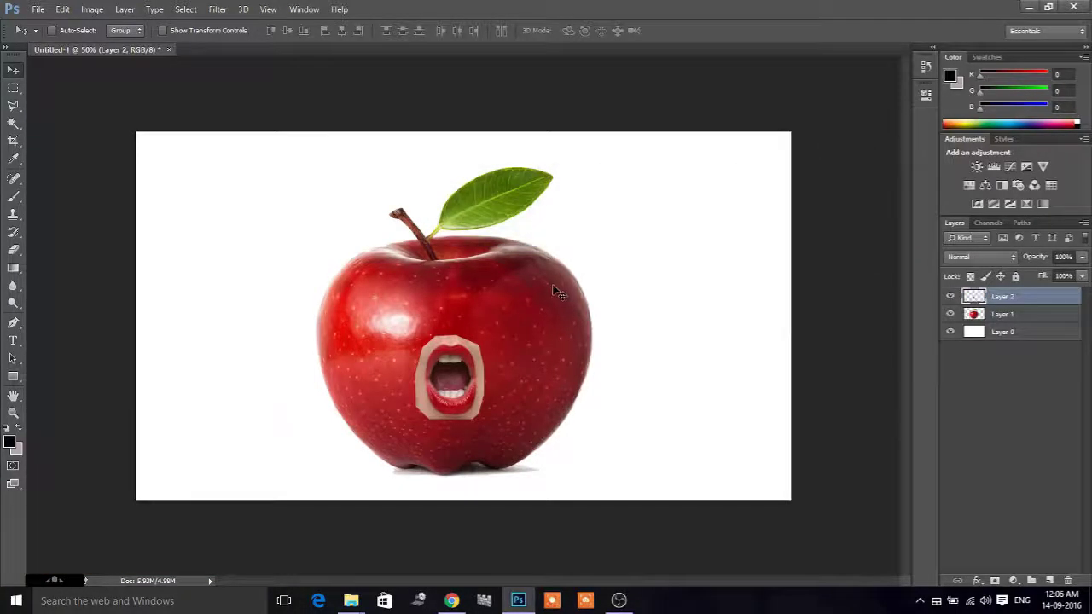
Zoom in and start scaling the mouth patch up from its lower-right corner.
key(ctrl+plus)
key(ctrl+plus)
key(ctrl+plus)
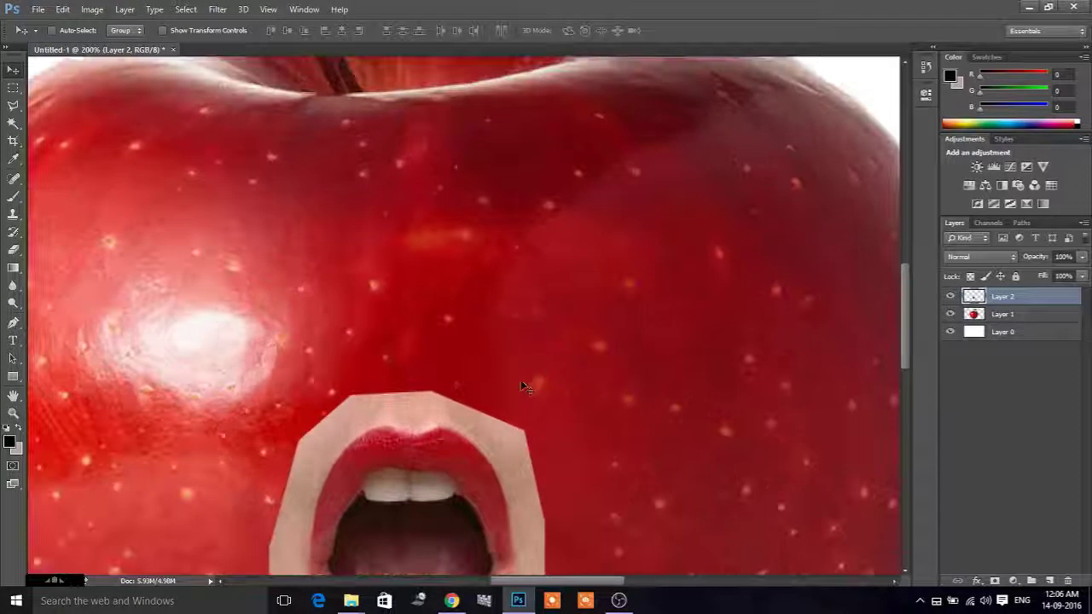
scroll(521, 392, down, 3)
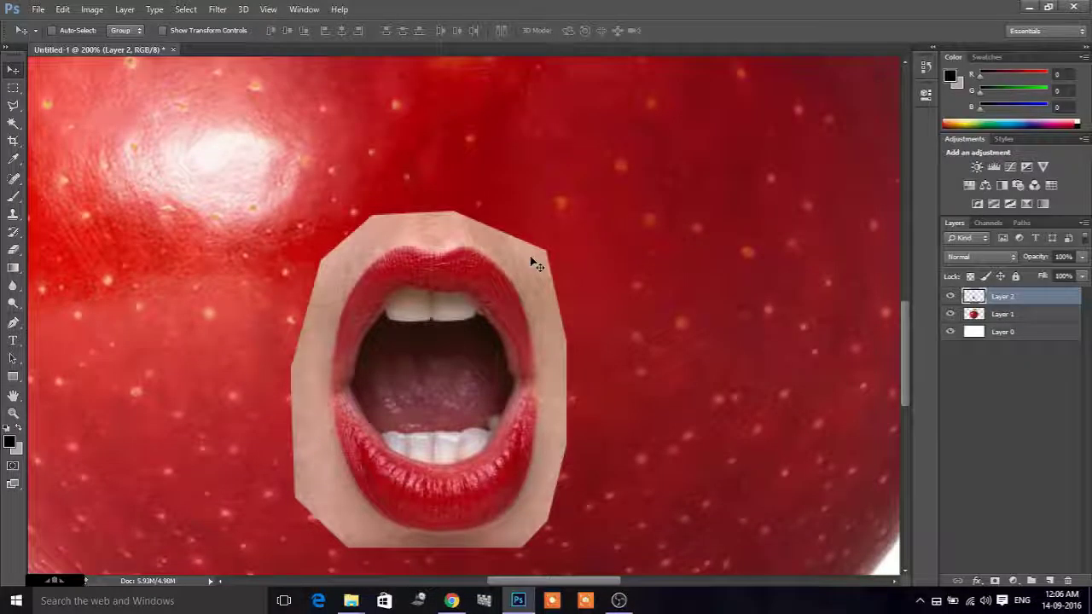
key(ctrl+minus)
key(ctrl+minus)
key(ctrl+plus)
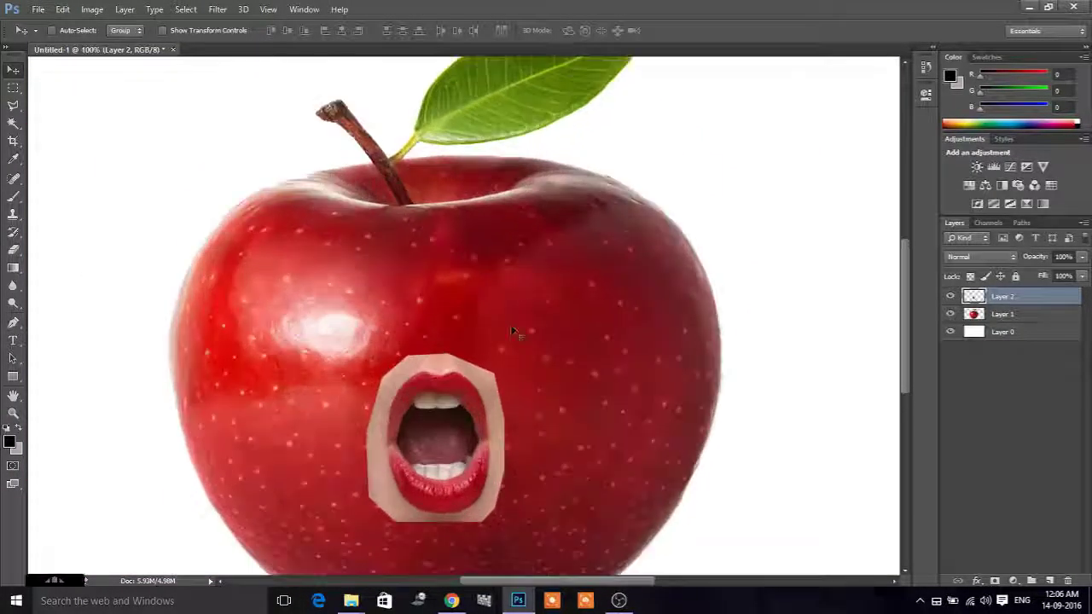
scroll(494, 333, down, 1)
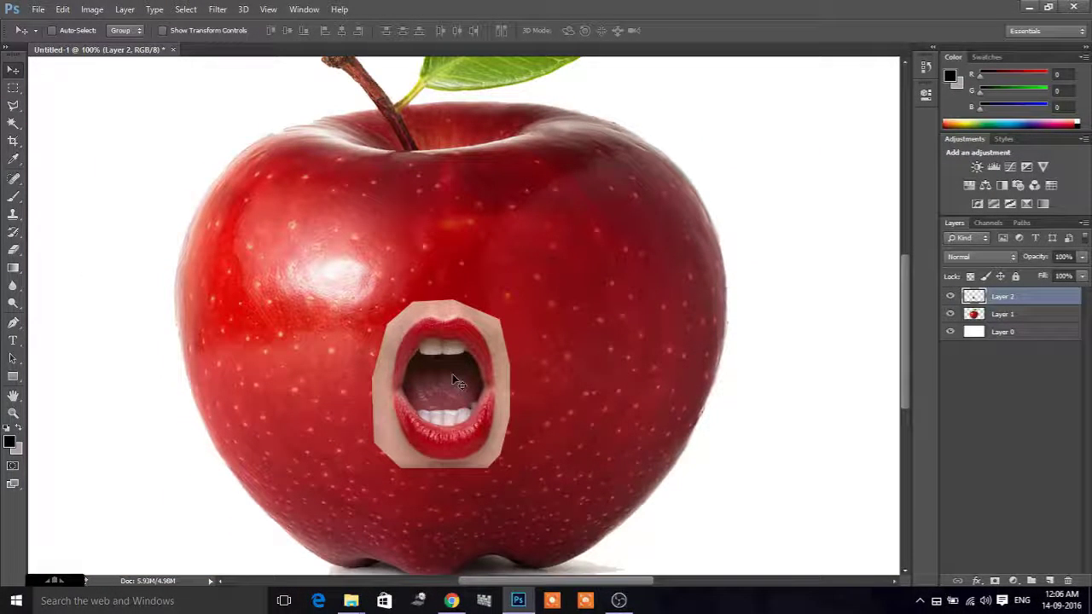
key(ctrl+t)
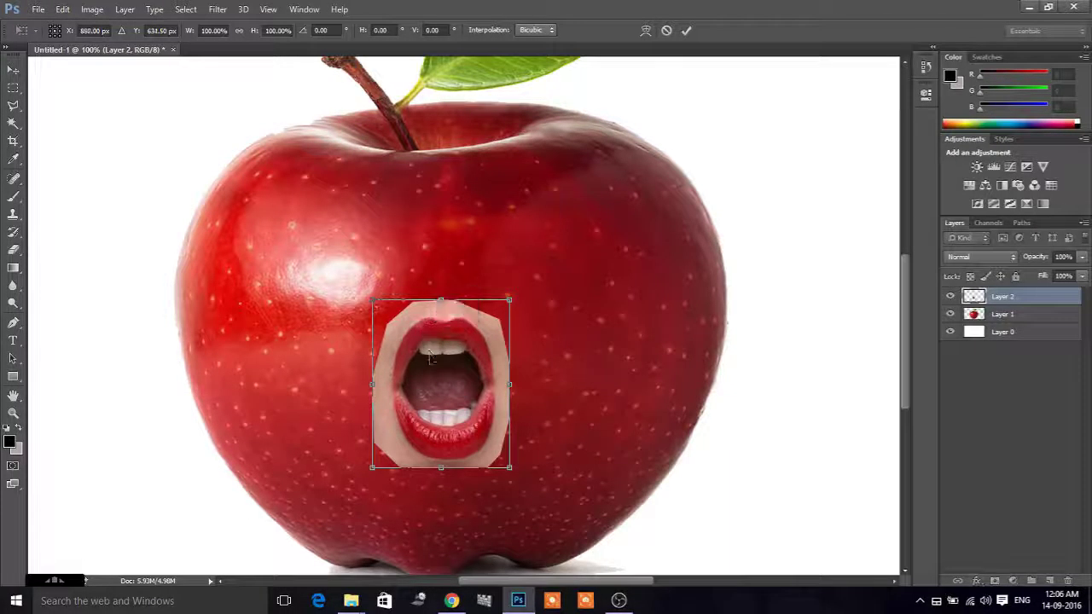
mouse_move(429, 353)
mouse_down()
mouse_move(436, 375)
mouse_move(429, 340)
mouse_up()
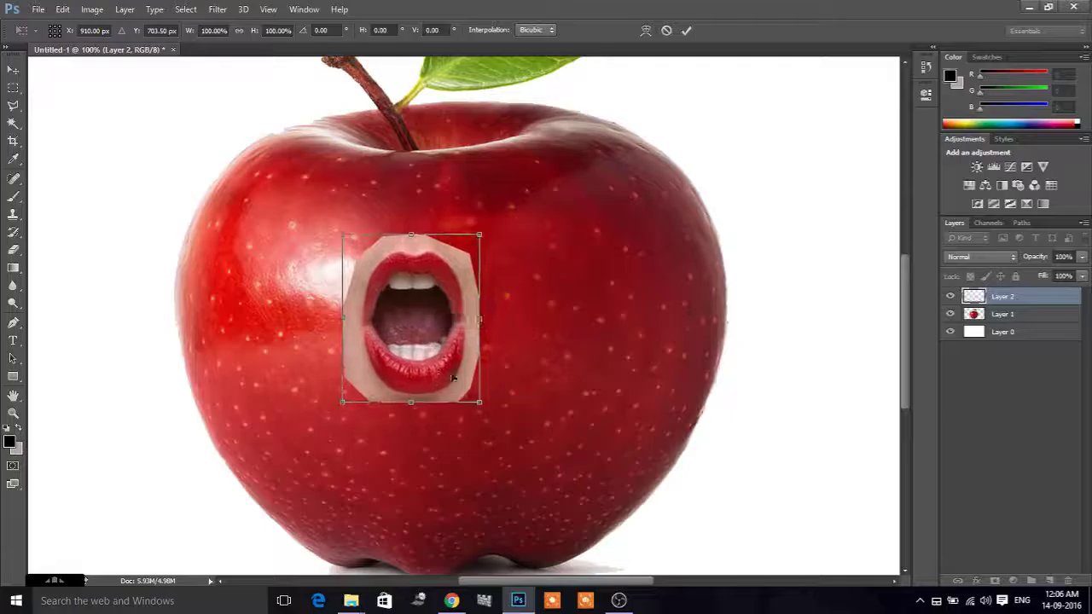
drag(479, 401, 579, 495)
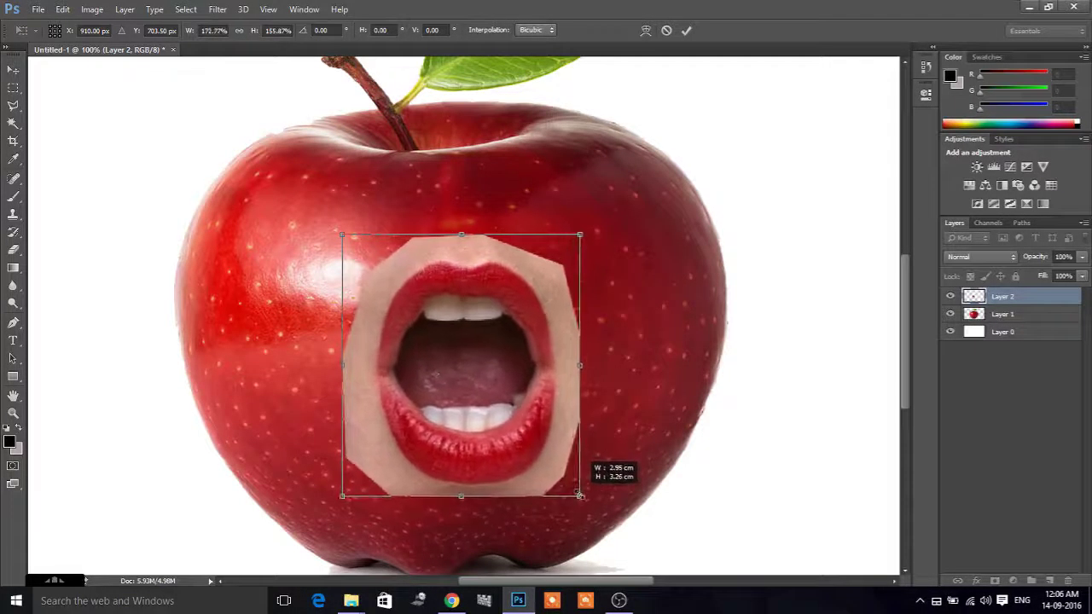
drag(579, 495, 586, 501)
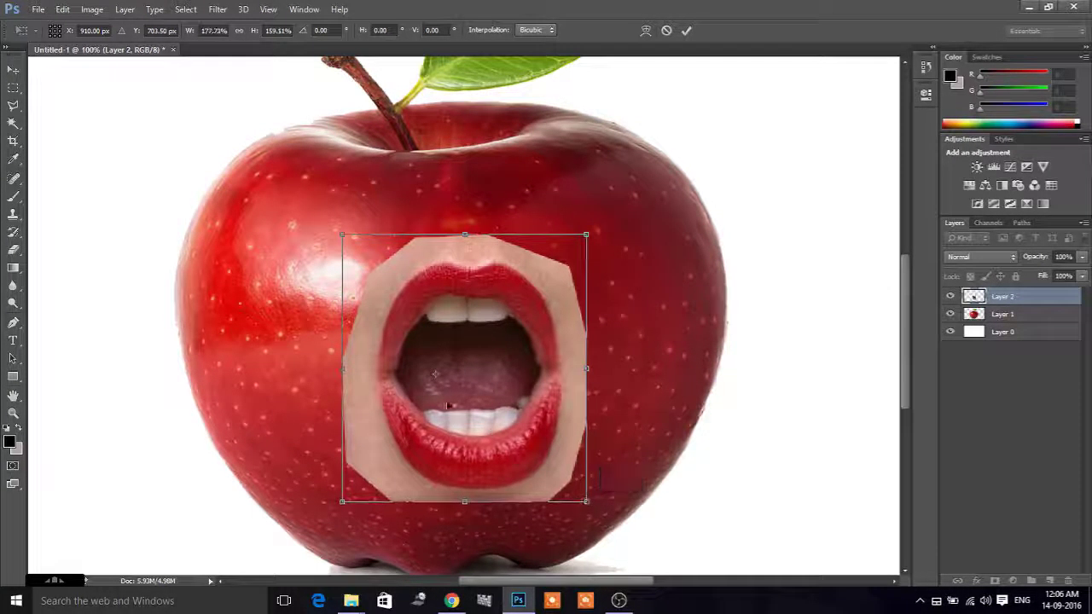
drag(443, 380, 489, 416)
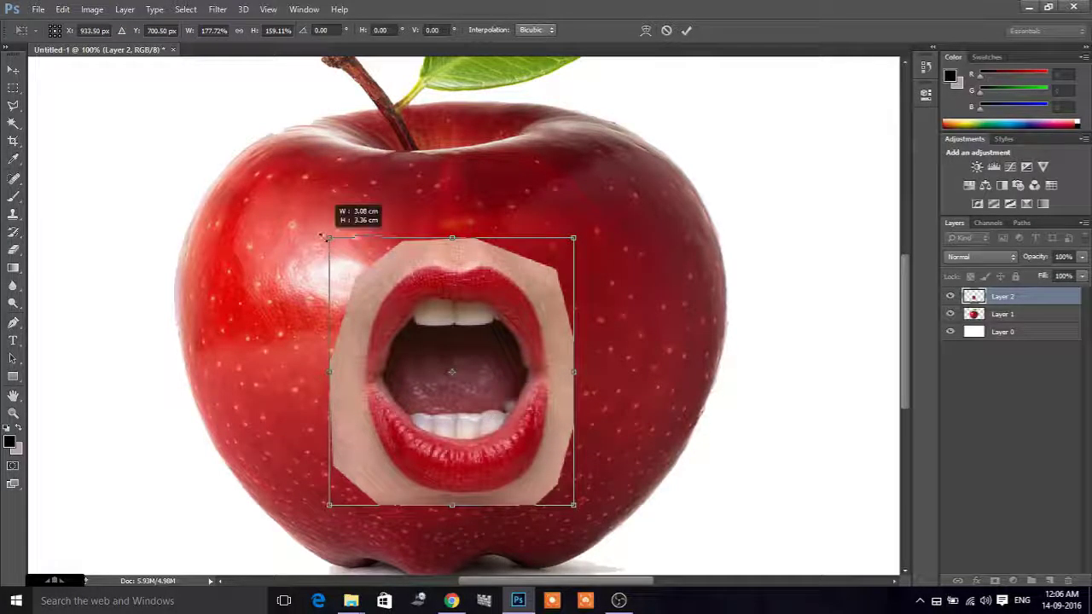
Finish enlarging the mouth to about 212% × 179% and settle it on the apple's face.
drag(324, 236, 304, 211)
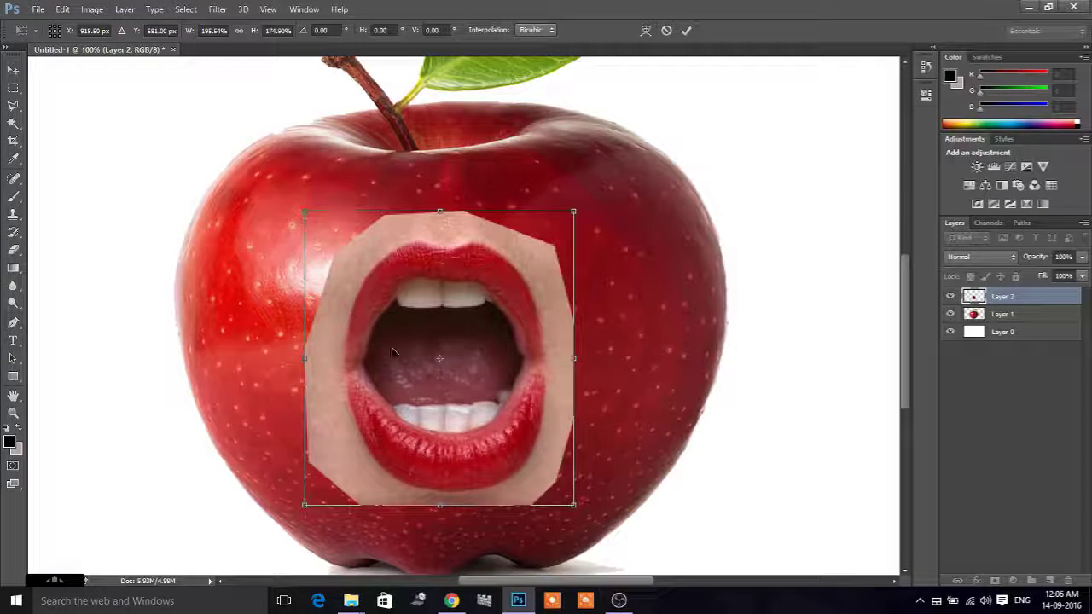
mouse_move(500, 390)
mouse_down()
mouse_move(494, 378)
mouse_move(506, 386)
mouse_up()
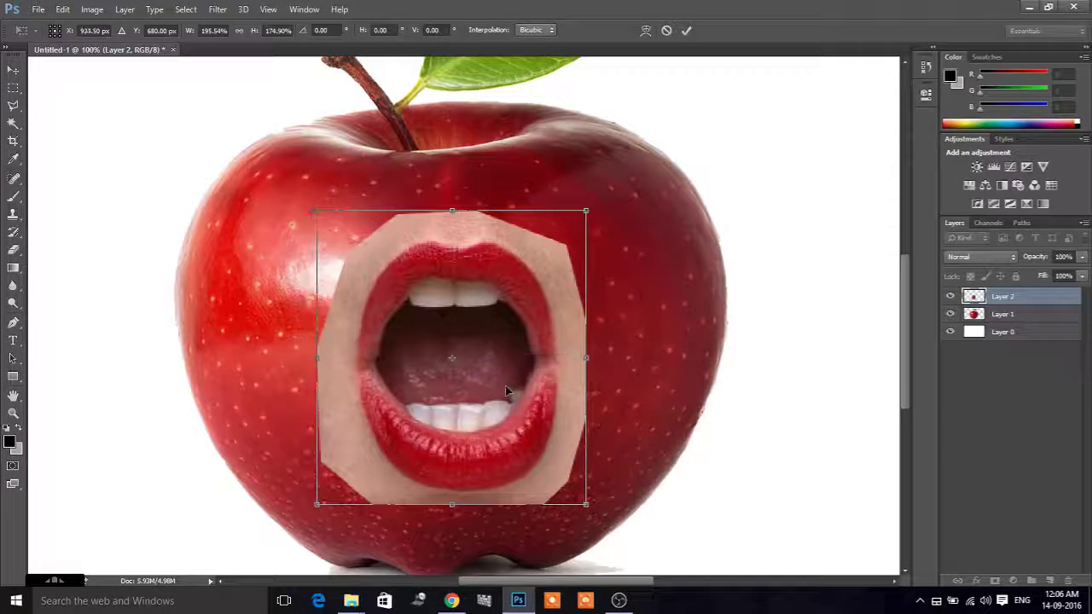
drag(586, 504, 603, 510)
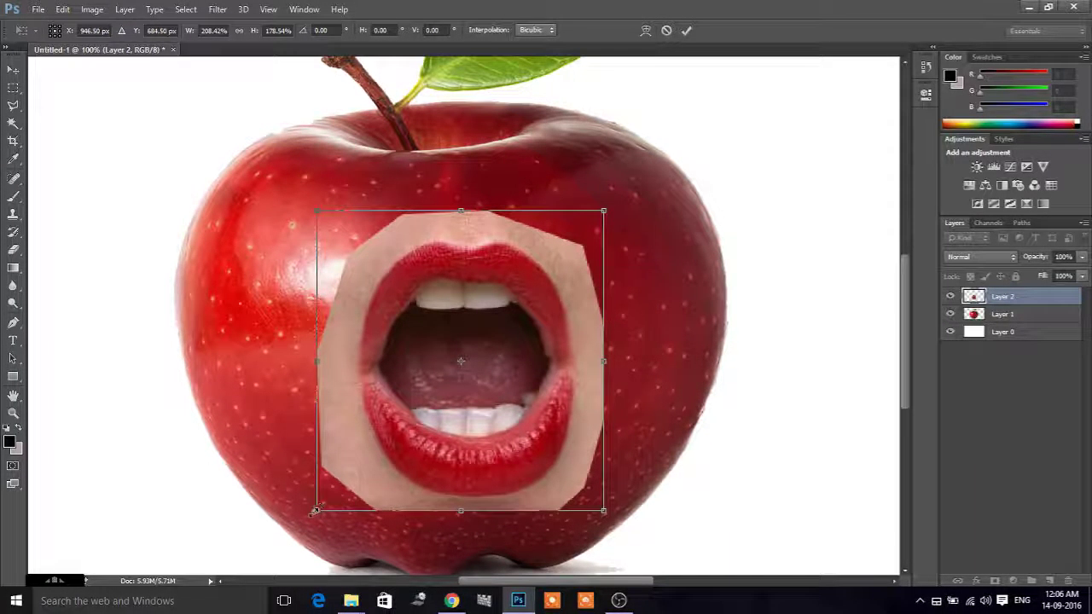
drag(315, 510, 309, 512)
drag(472, 405, 464, 402)
key(Return)
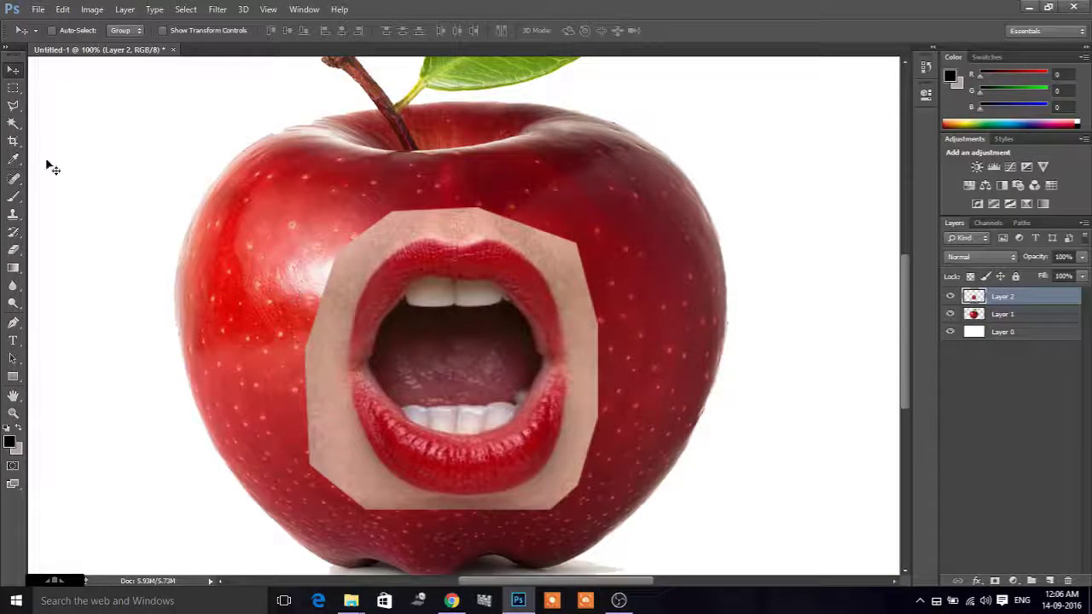
Select the standard Eraser and set its opacity to 100%.
click(13, 251)
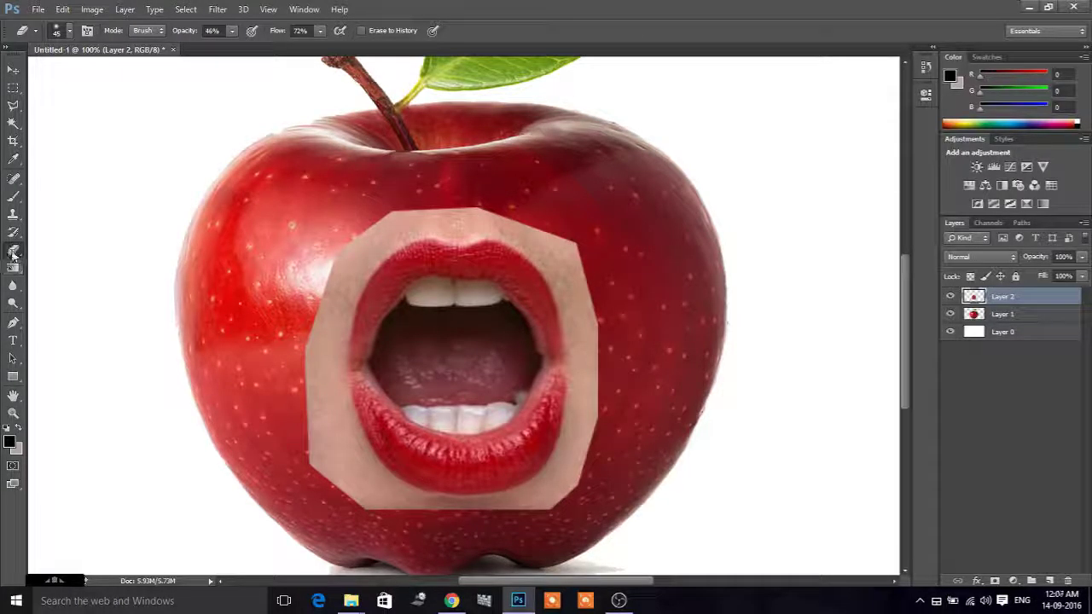
right_click(12, 253)
click(77, 243)
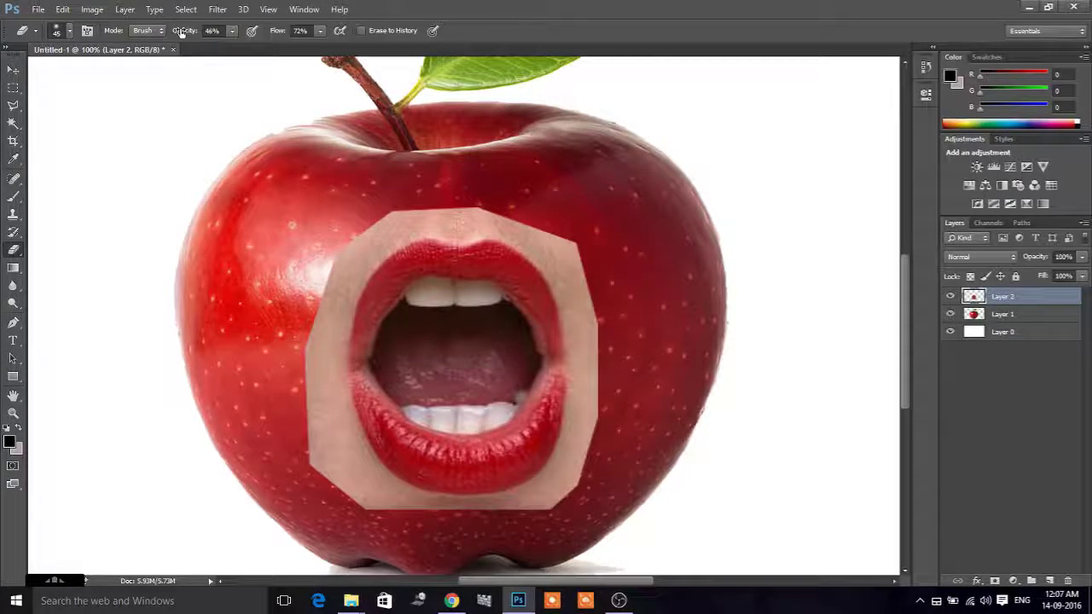
drag(182, 32, 337, 36)
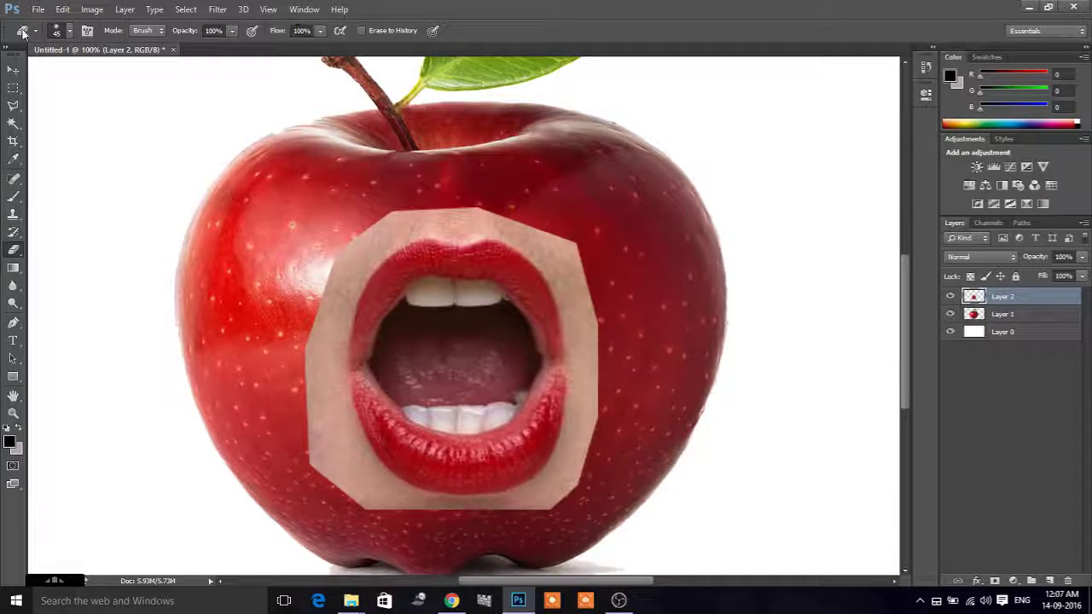
Erase the skin edges around the mouth with a soft round brush at size 70.
click(71, 32)
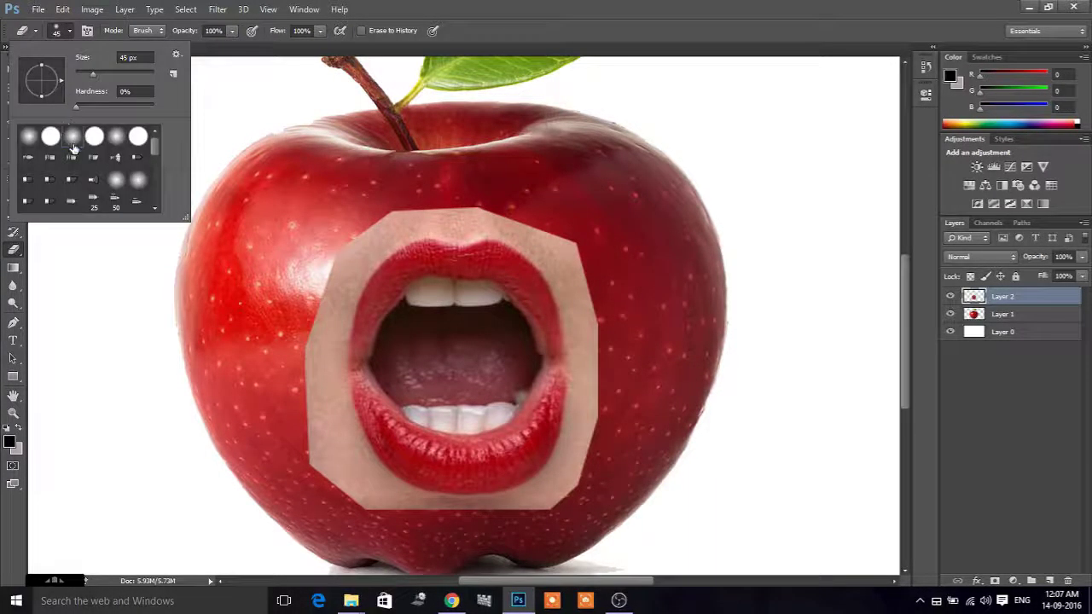
click(52, 138)
click(72, 139)
key(Return)
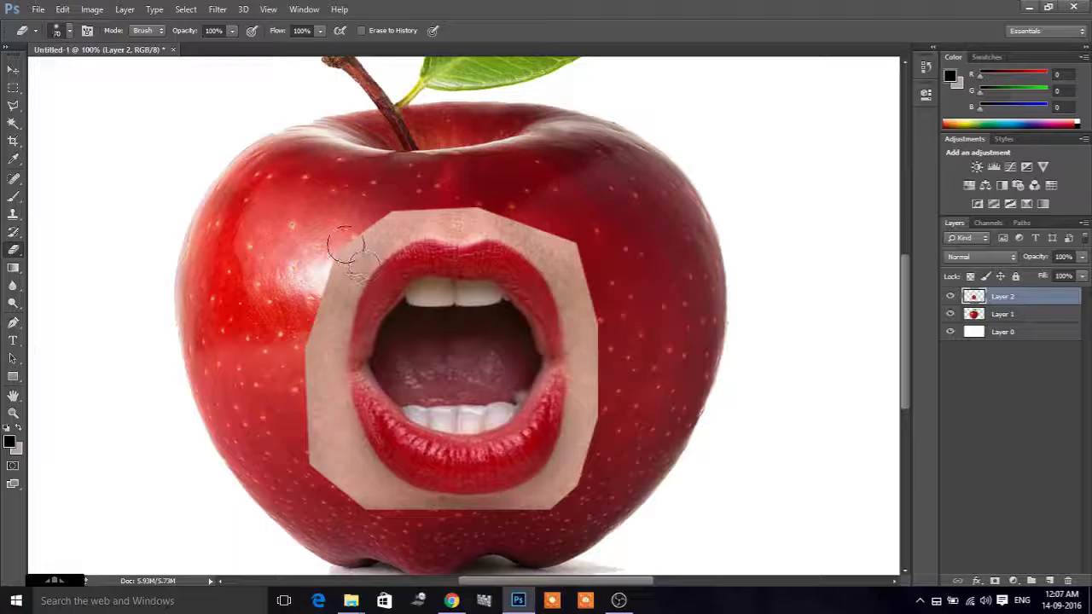
key(bracketright)
key(bracketright)
key(bracketright)
mouse_move(348, 239)
mouse_down()
mouse_move(314, 431)
mouse_move(448, 520)
mouse_move(515, 519)
mouse_move(569, 495)
mouse_move(600, 449)
mouse_move(609, 324)
mouse_move(617, 384)
mouse_move(605, 324)
mouse_move(607, 418)
mouse_move(592, 251)
mouse_move(534, 210)
mouse_move(477, 203)
mouse_move(401, 195)
mouse_move(373, 227)
mouse_up()
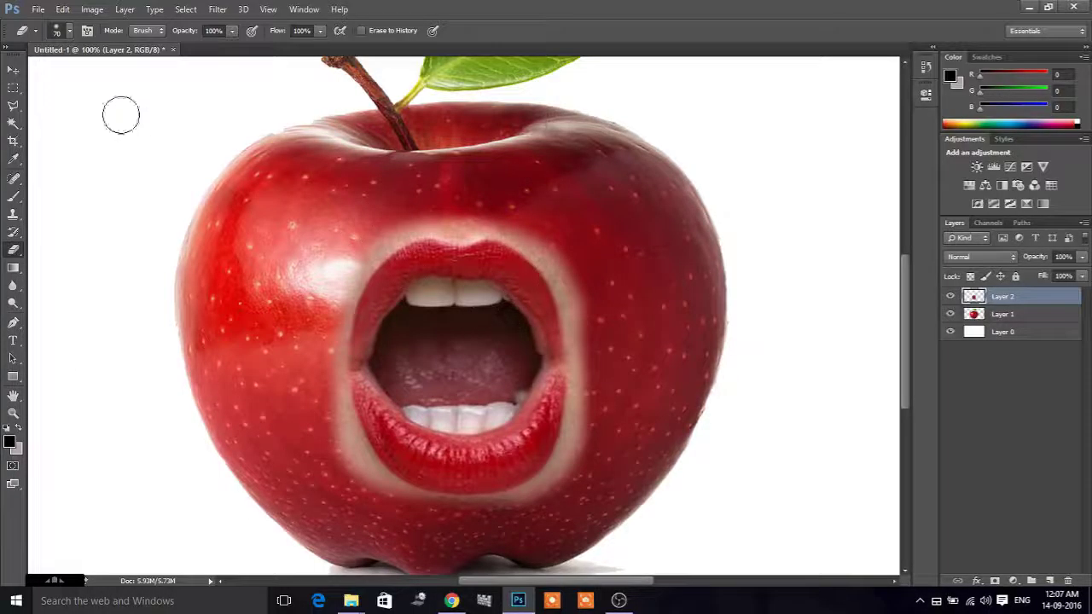
Apply Selective Color to the mouth layer, raising Reds Cyan to about +43%.
click(92, 9)
mouse_move(112, 44)
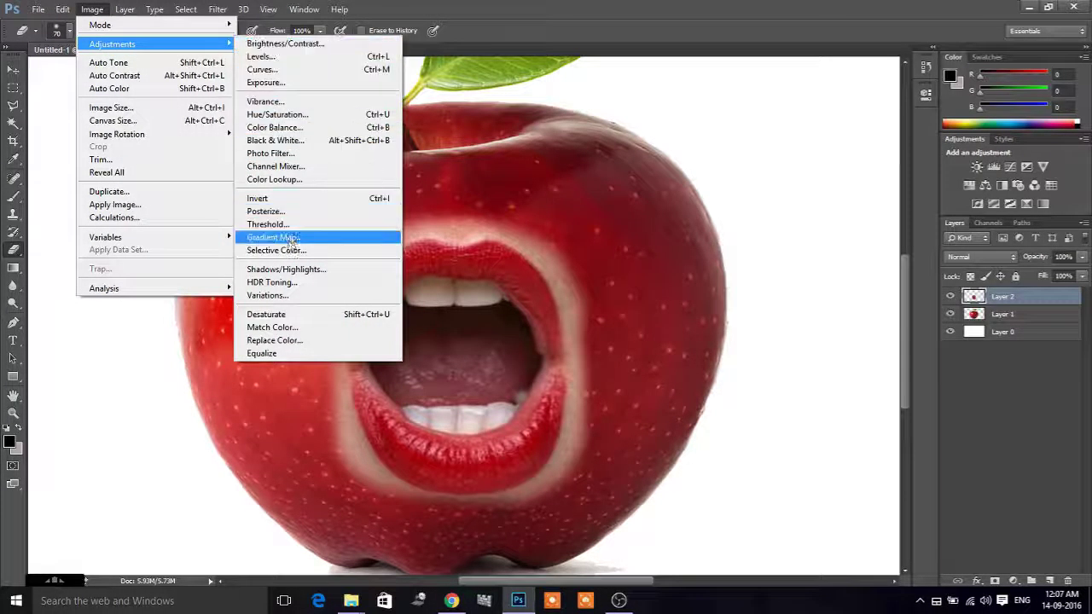
click(302, 253)
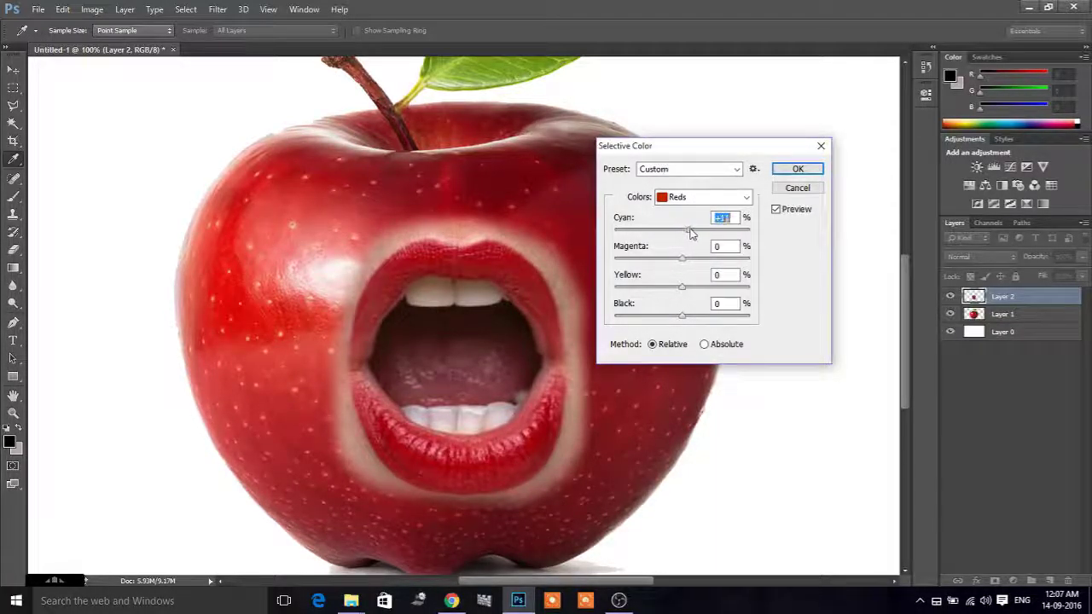
drag(694, 232, 703, 233)
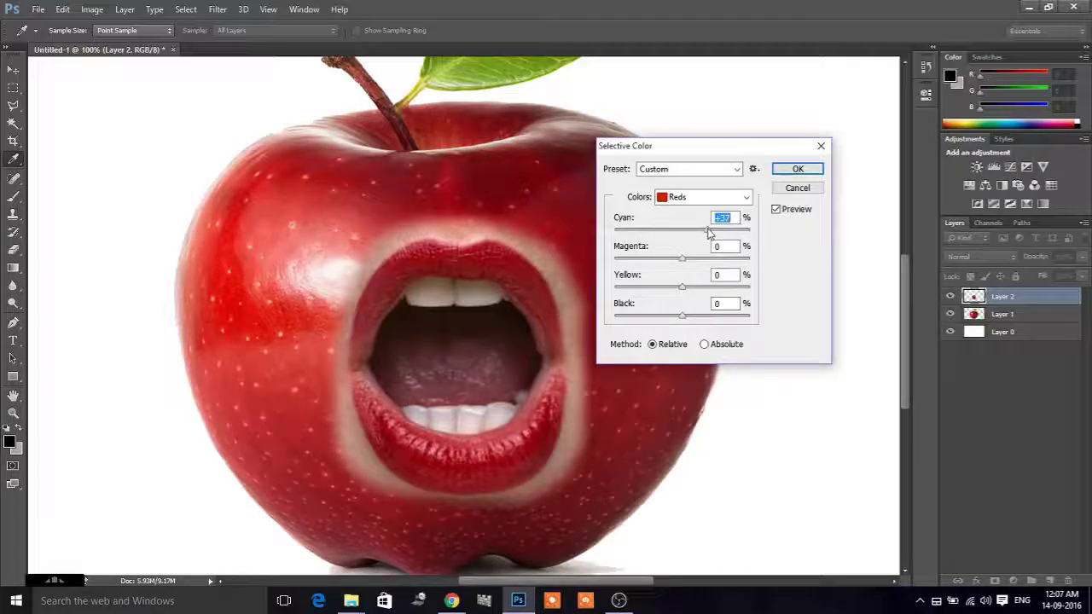
drag(697, 233, 730, 233)
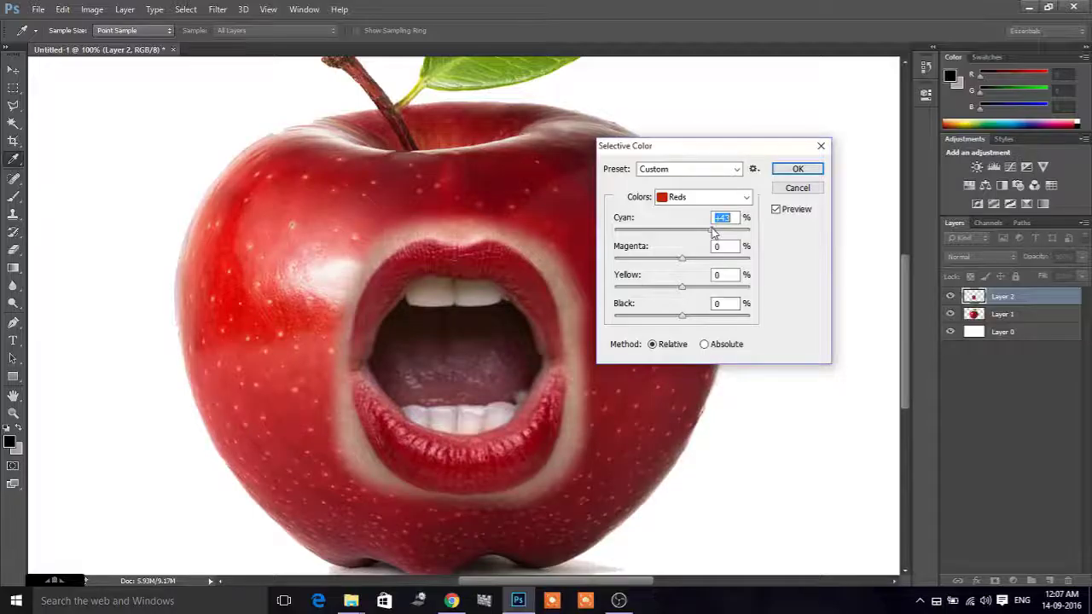
click(799, 170)
key(e)
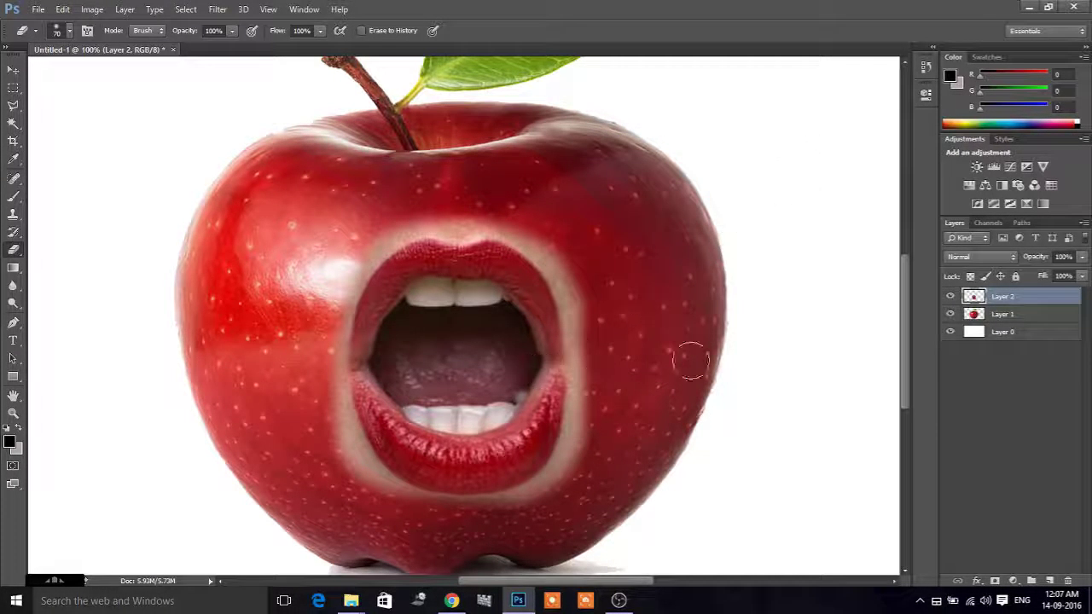
click(92, 9)
mouse_move(112, 43)
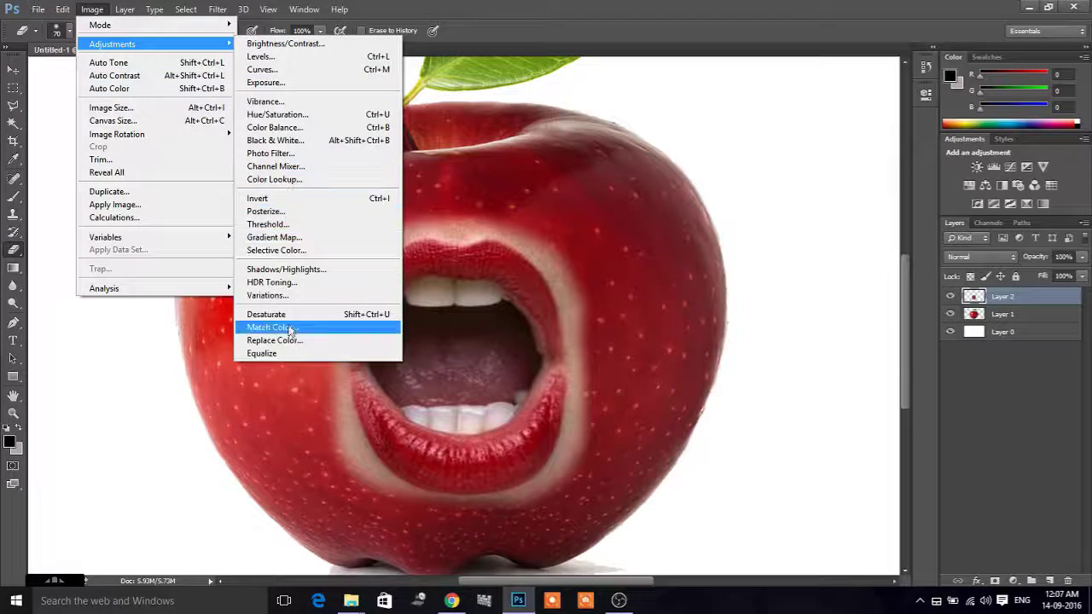
Match Color to Untitled-1 (Luminance 85, Intensity 95, Fade 38), then erase the halo above the lip.
click(272, 327)
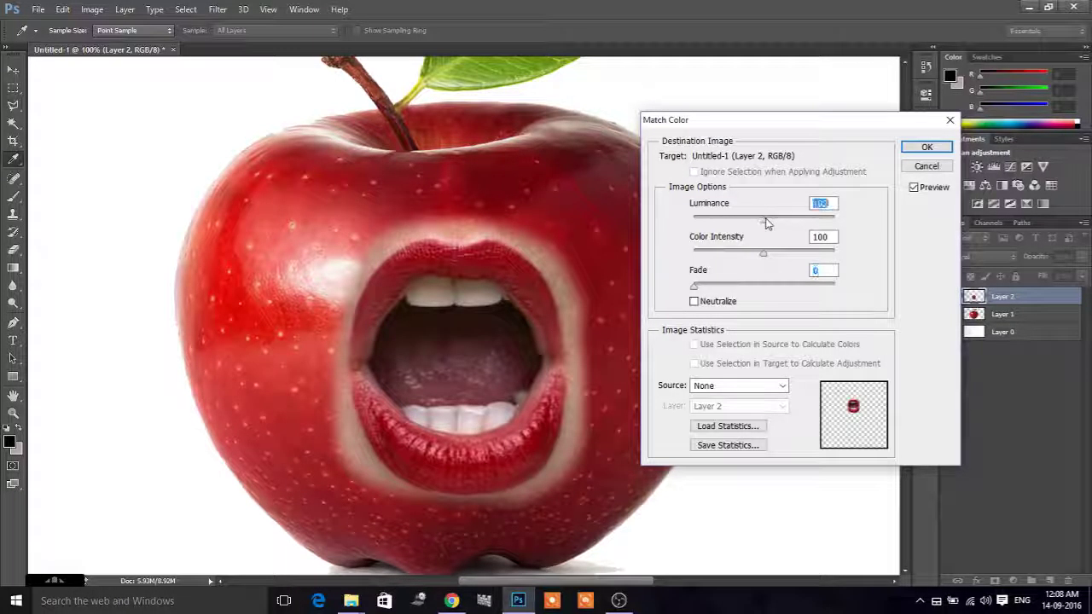
drag(765, 220, 755, 223)
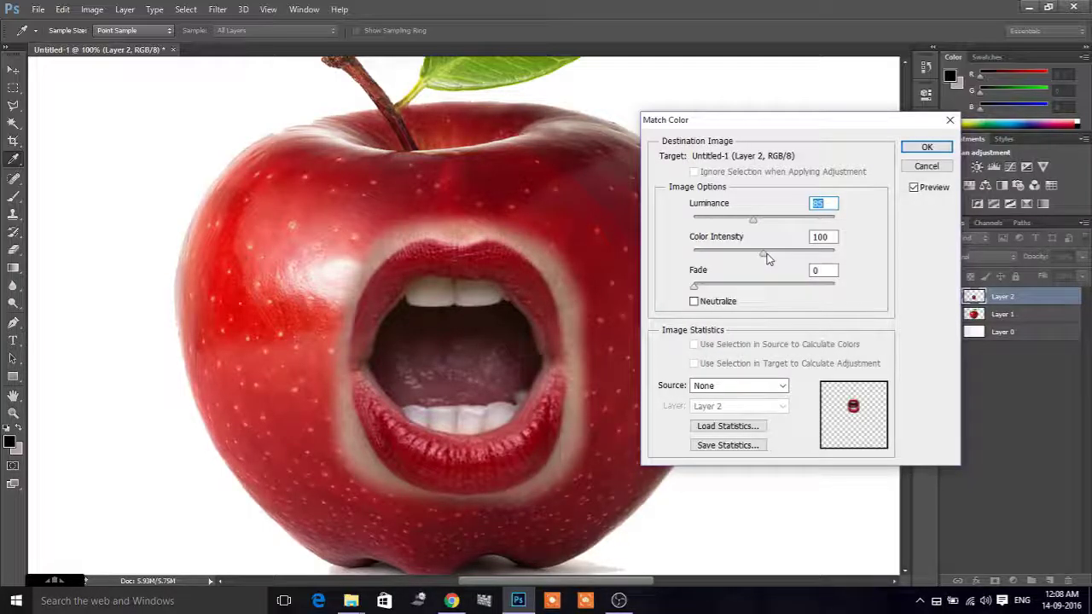
drag(767, 255, 761, 257)
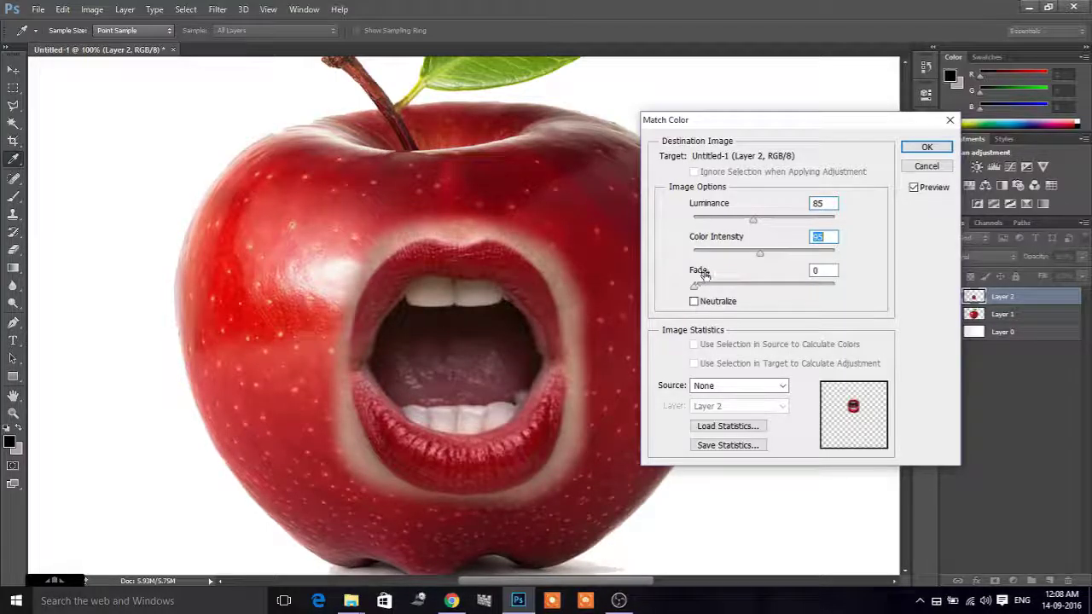
drag(705, 273, 727, 275)
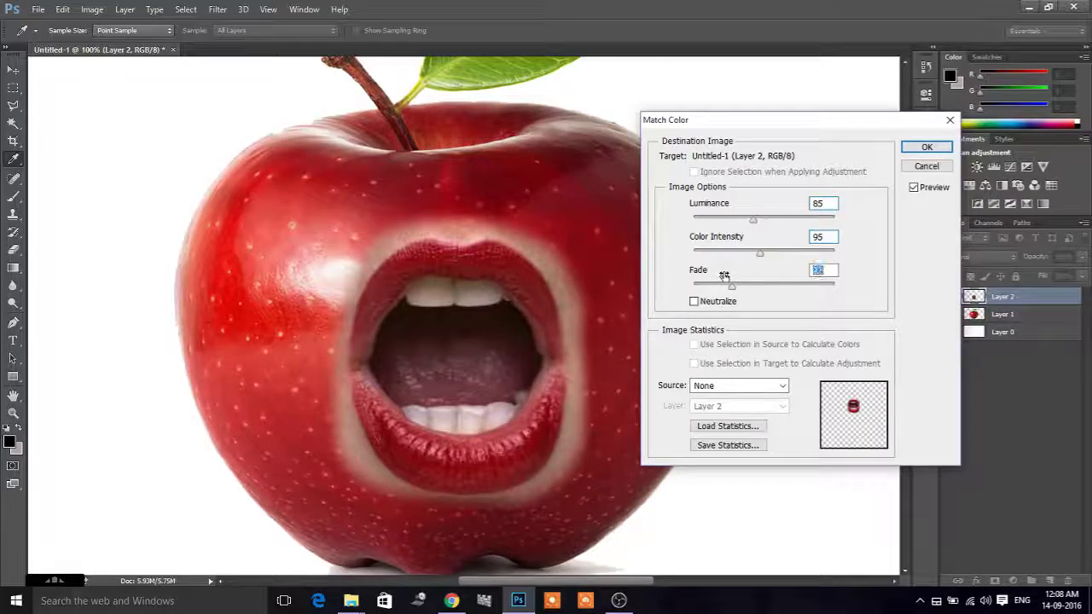
click(780, 385)
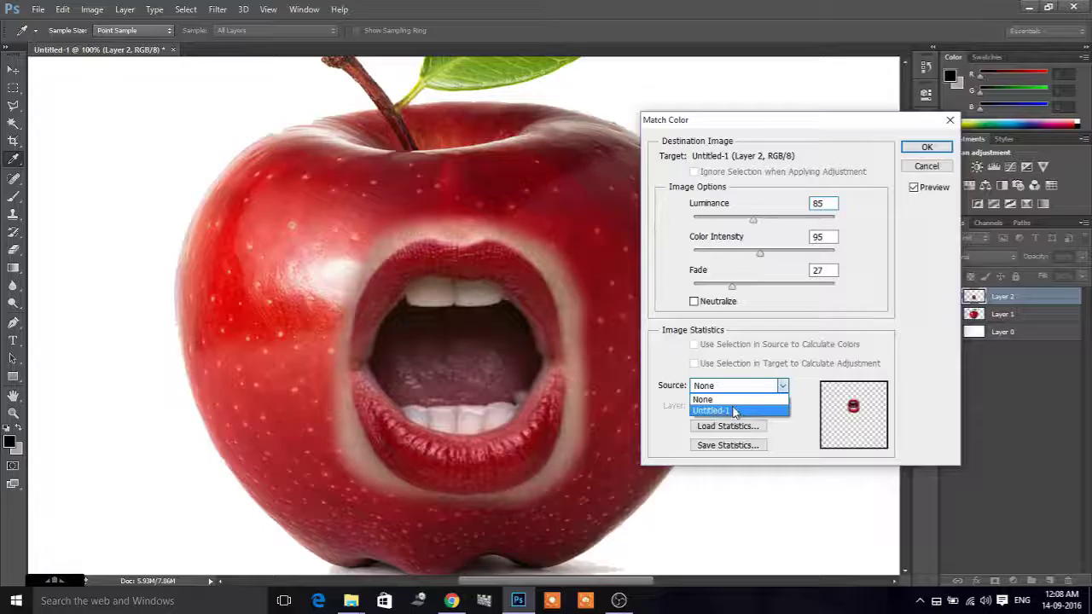
click(732, 411)
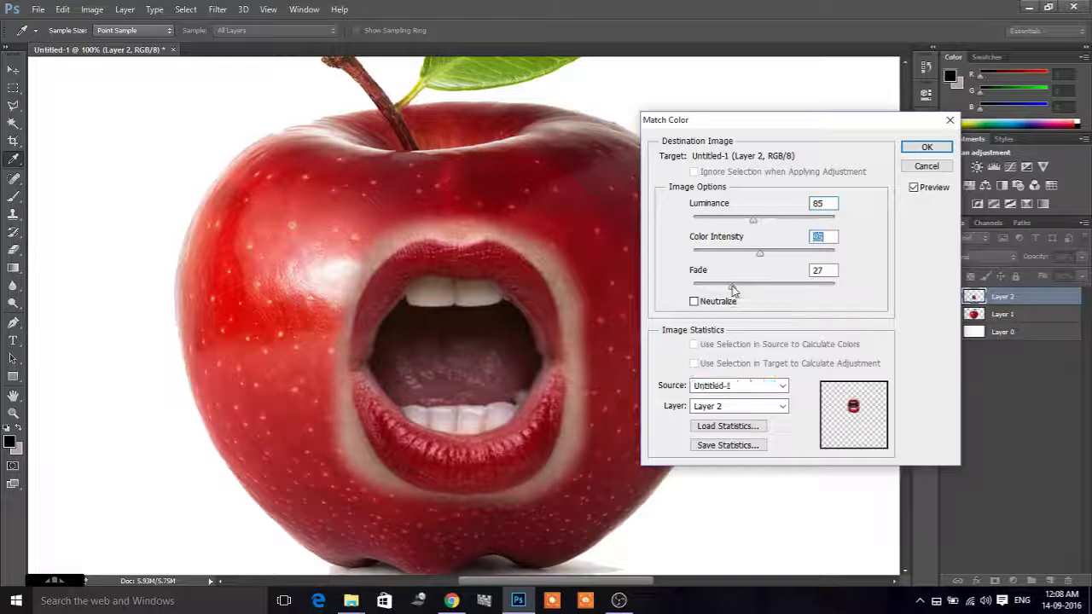
drag(732, 290, 748, 291)
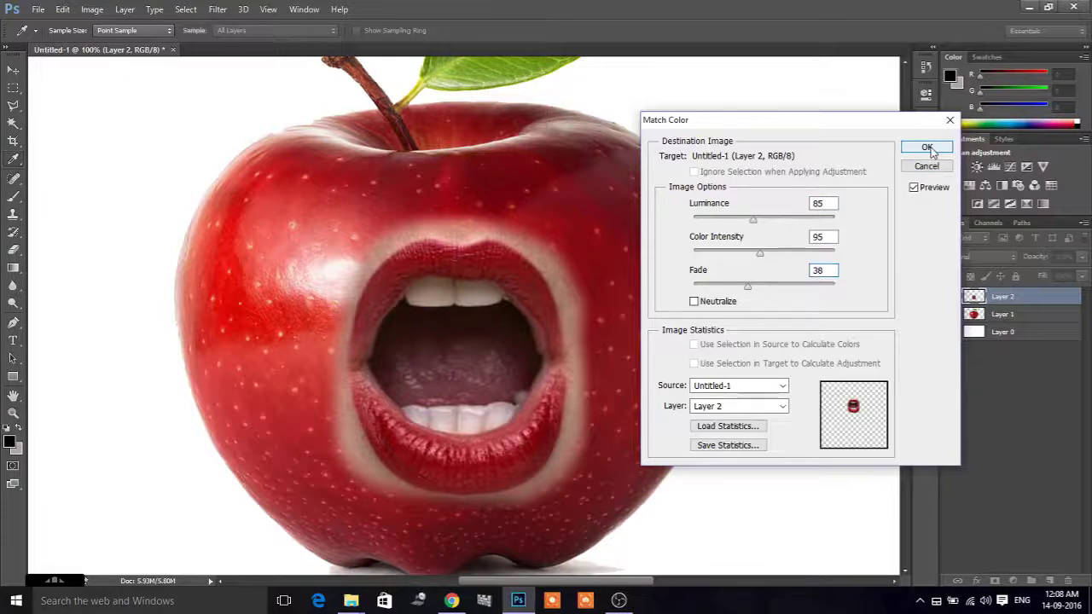
click(927, 148)
key(e)
mouse_move(375, 249)
mouse_down()
mouse_move(407, 213)
mouse_move(508, 226)
mouse_move(582, 325)
mouse_move(584, 429)
mouse_move(559, 473)
mouse_move(498, 517)
mouse_up()
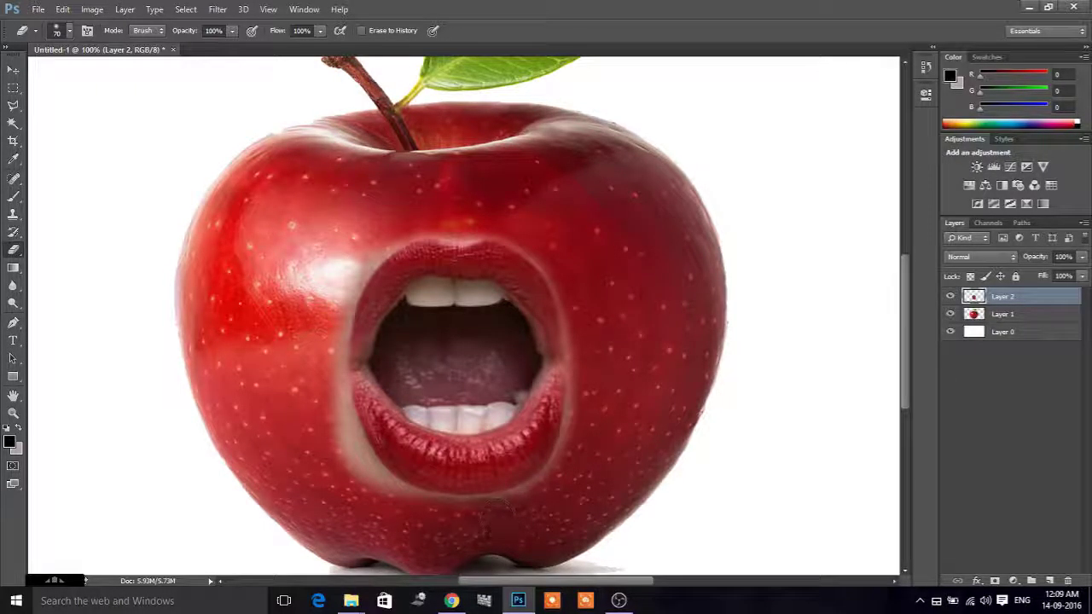
Erase the pale halo under the lower lip, then zoom in on the mouth.
mouse_move(428, 518)
mouse_down()
mouse_move(354, 460)
mouse_move(329, 408)
mouse_move(331, 324)
mouse_up()
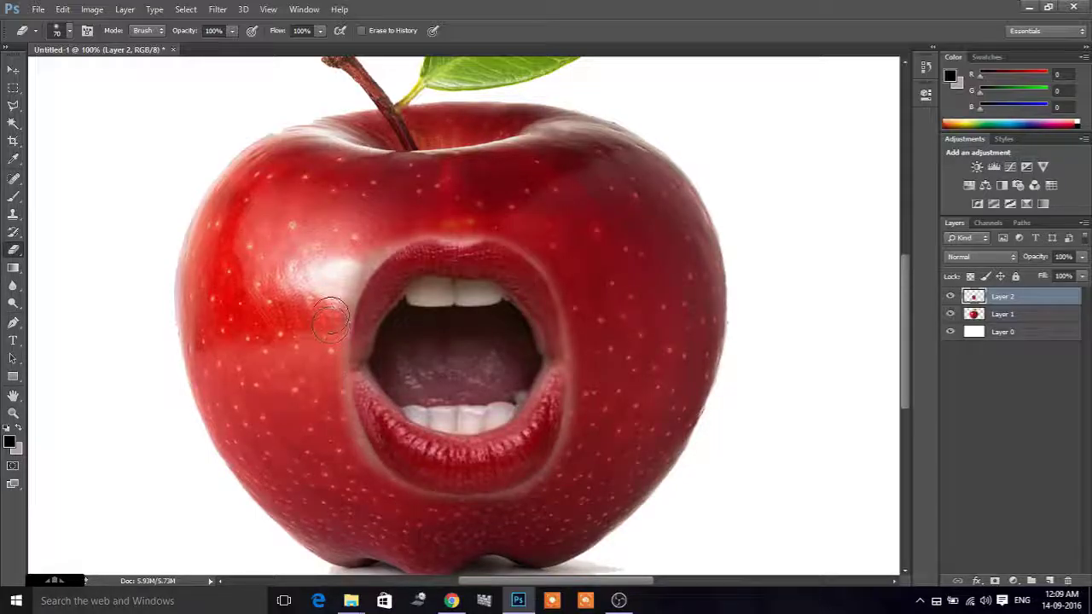
key(ctrl+plus)
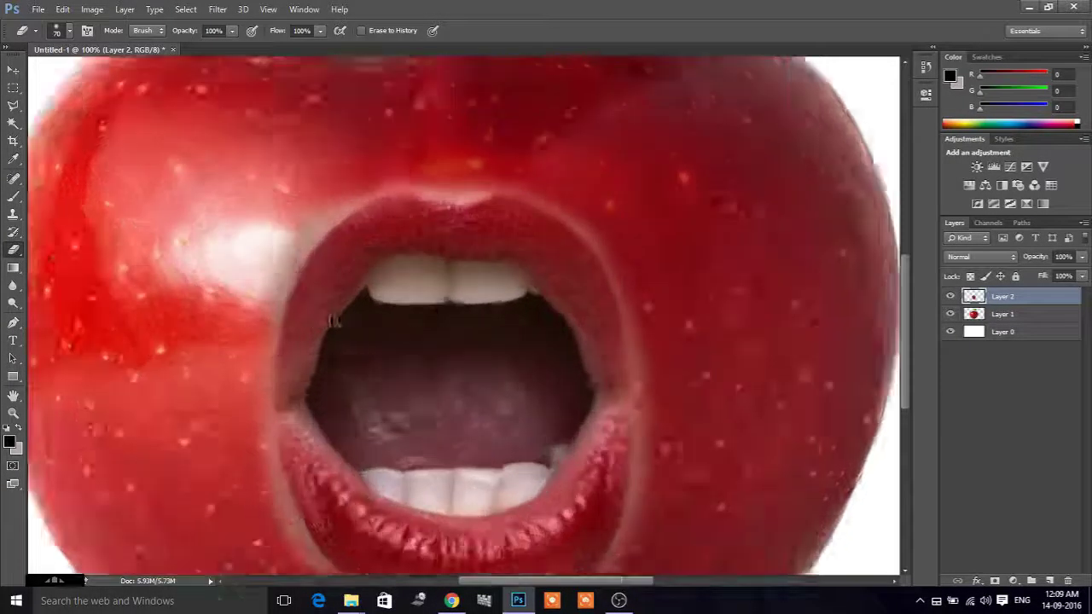
key(ctrl+plus)
drag(283, 319, 378, 355)
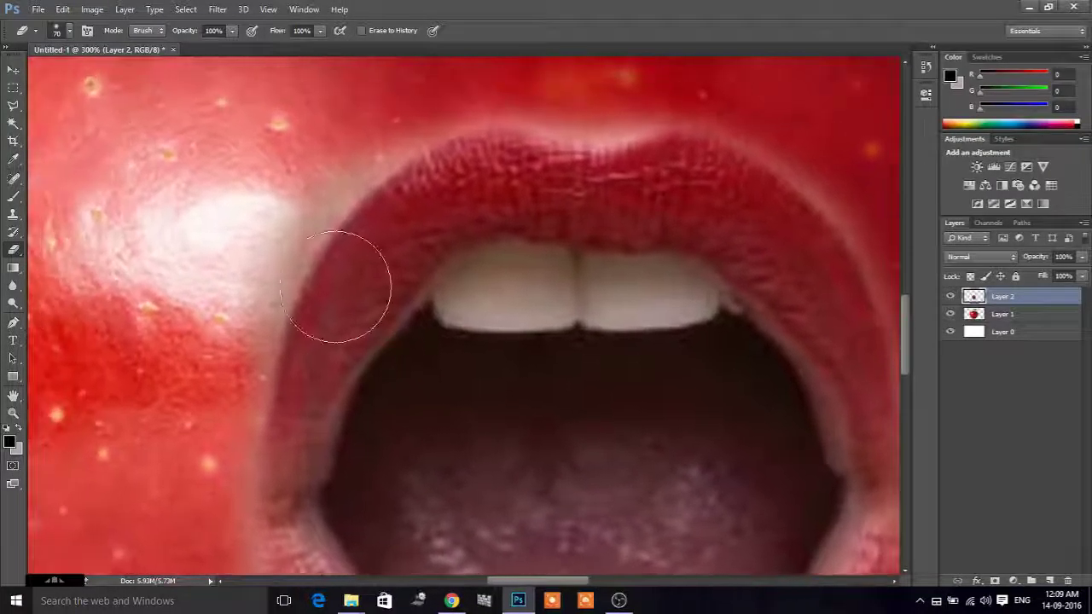
key(ctrl+minus)
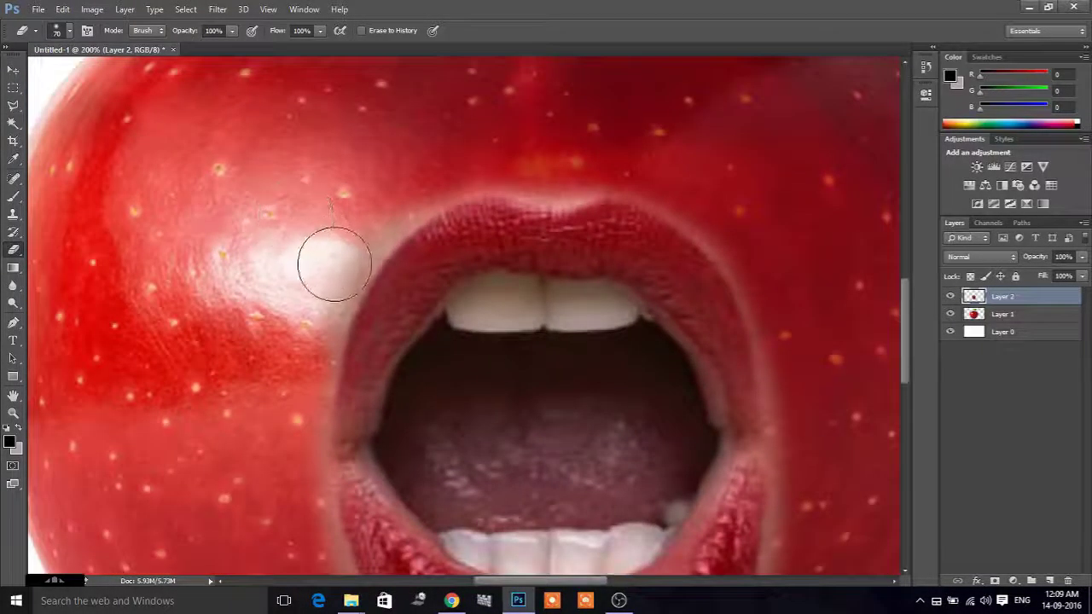
drag(334, 261, 381, 301)
Erase the pale rim along the left, upper, right and lower lip edges.
drag(419, 251, 353, 341)
mouse_move(478, 204)
mouse_down()
mouse_move(541, 195)
mouse_move(724, 231)
mouse_move(800, 313)
mouse_move(841, 451)
mouse_up()
mouse_move(821, 390)
mouse_down()
mouse_move(745, 231)
mouse_move(710, 125)
mouse_up()
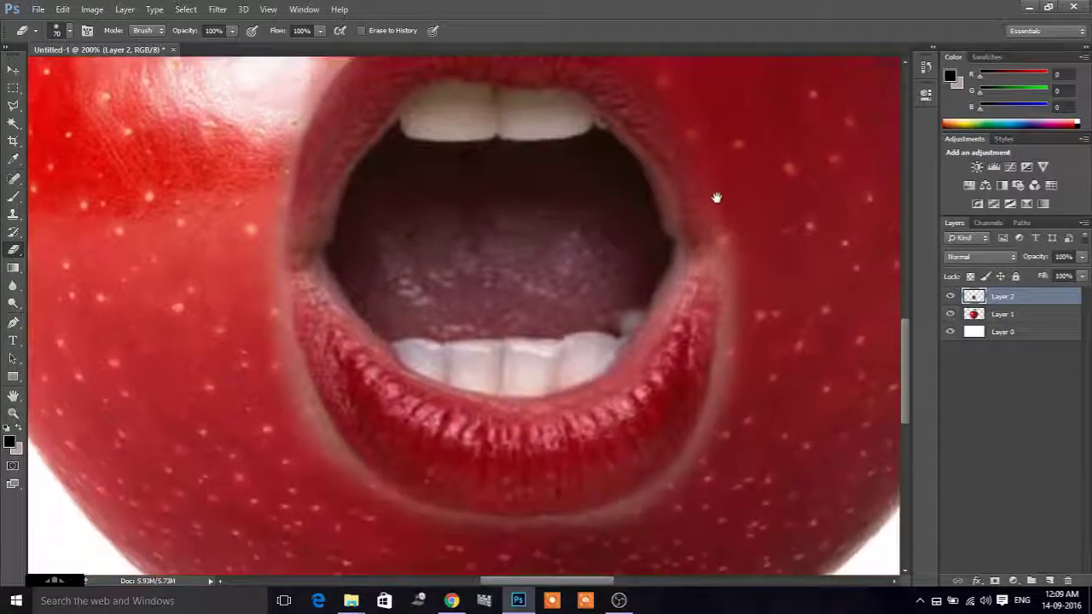
mouse_move(751, 244)
mouse_down()
mouse_move(763, 304)
mouse_move(752, 355)
mouse_move(743, 310)
mouse_move(709, 469)
mouse_up()
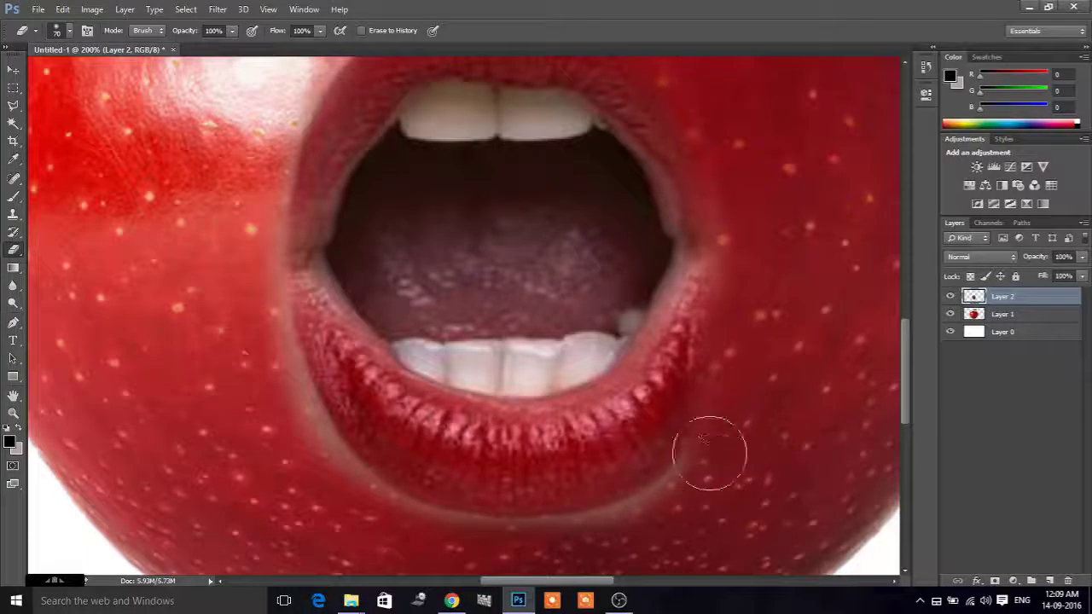
mouse_move(770, 324)
mouse_down()
mouse_move(697, 477)
mouse_move(663, 512)
mouse_move(600, 535)
mouse_move(663, 512)
mouse_move(626, 546)
mouse_move(401, 525)
mouse_move(354, 492)
mouse_move(288, 409)
mouse_move(256, 307)
mouse_move(317, 453)
mouse_move(305, 402)
mouse_move(257, 317)
mouse_move(254, 248)
mouse_move(305, 400)
mouse_up()
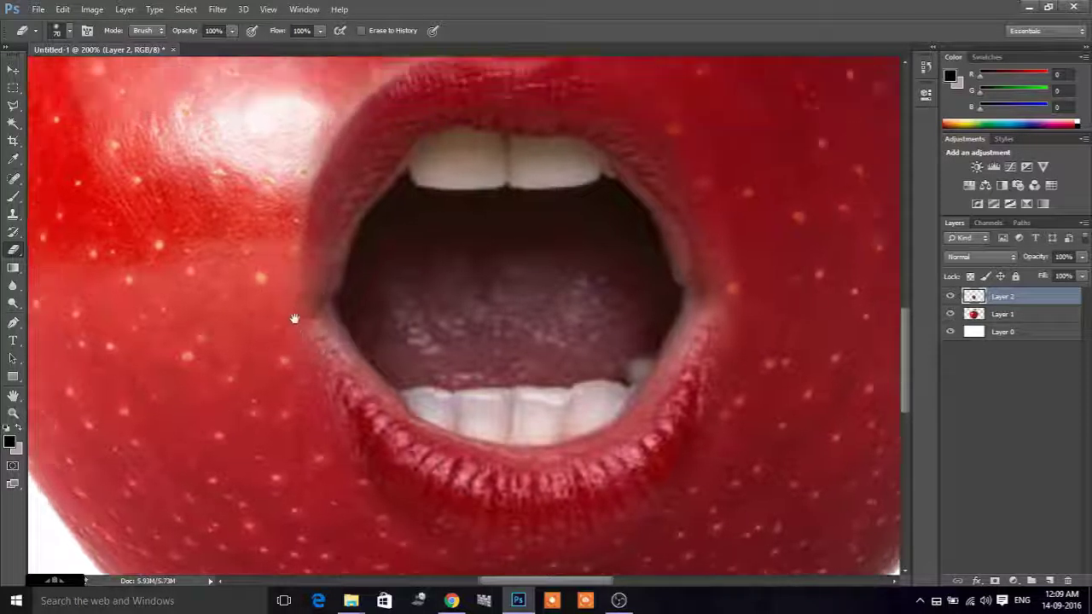
mouse_move(293, 256)
mouse_down()
mouse_move(348, 177)
mouse_move(406, 138)
mouse_up()
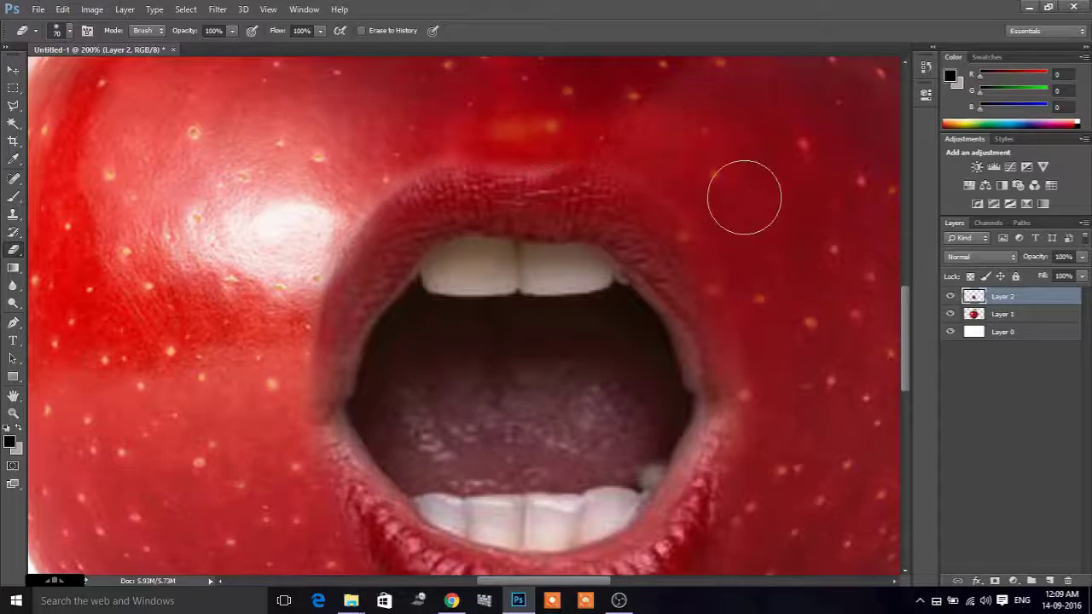
Zoom out to fit the whole apple canvas in view.
key(ctrl+minus)
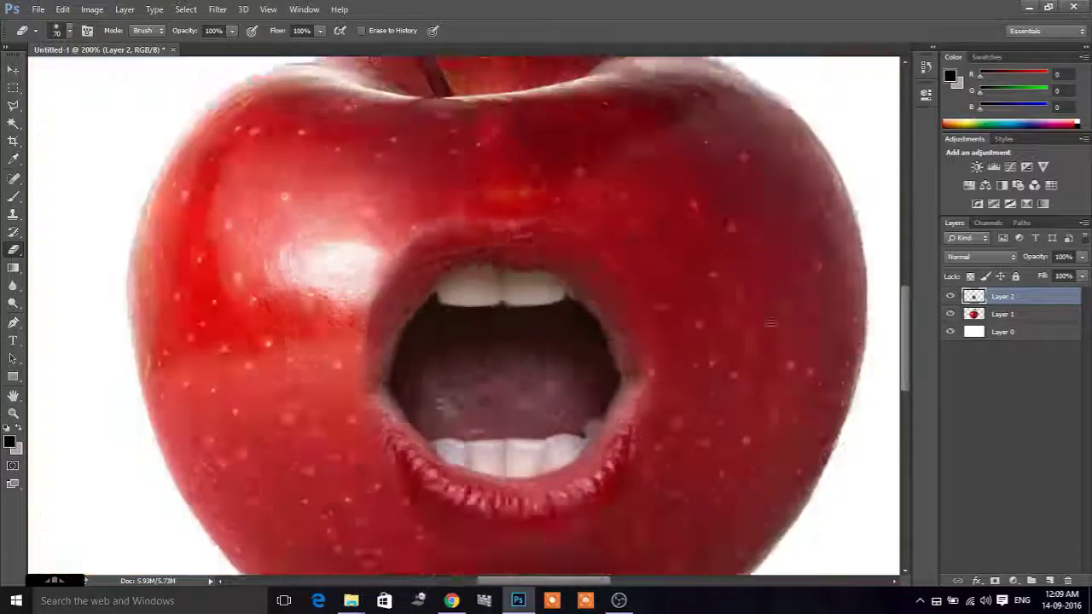
key(ctrl+minus)
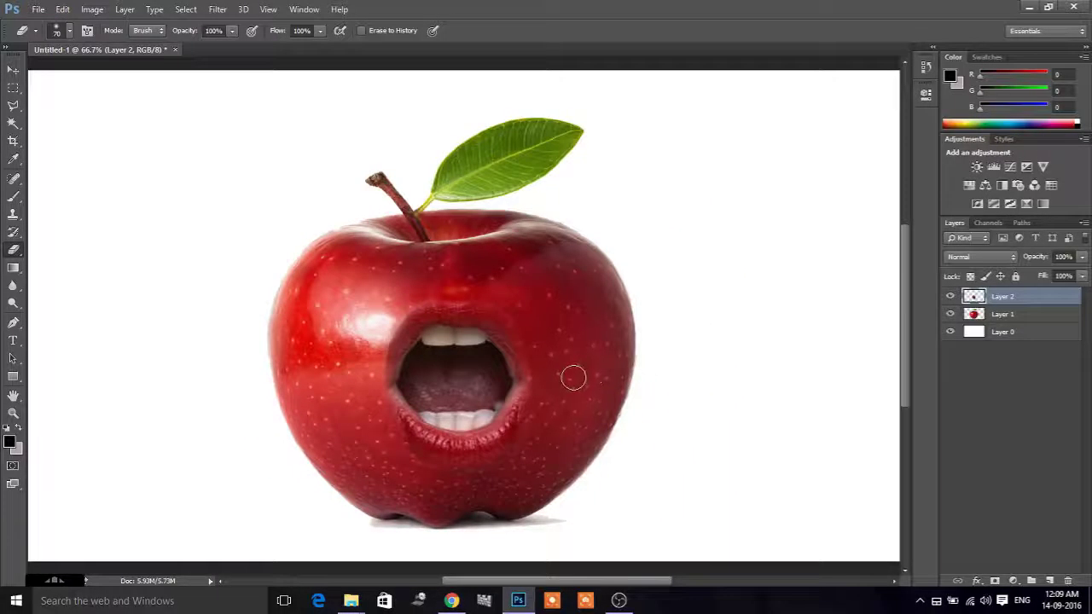
key(ctrl+minus)
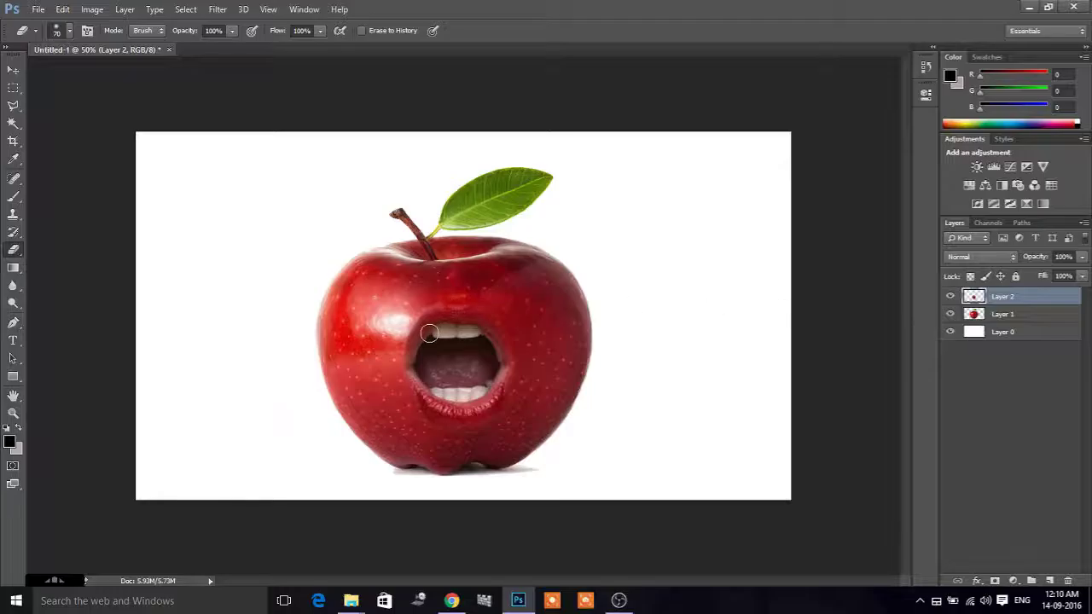
Reopen Match Color and set Color Intensity to 115 while trying Luminance and Fade values.
click(90, 9)
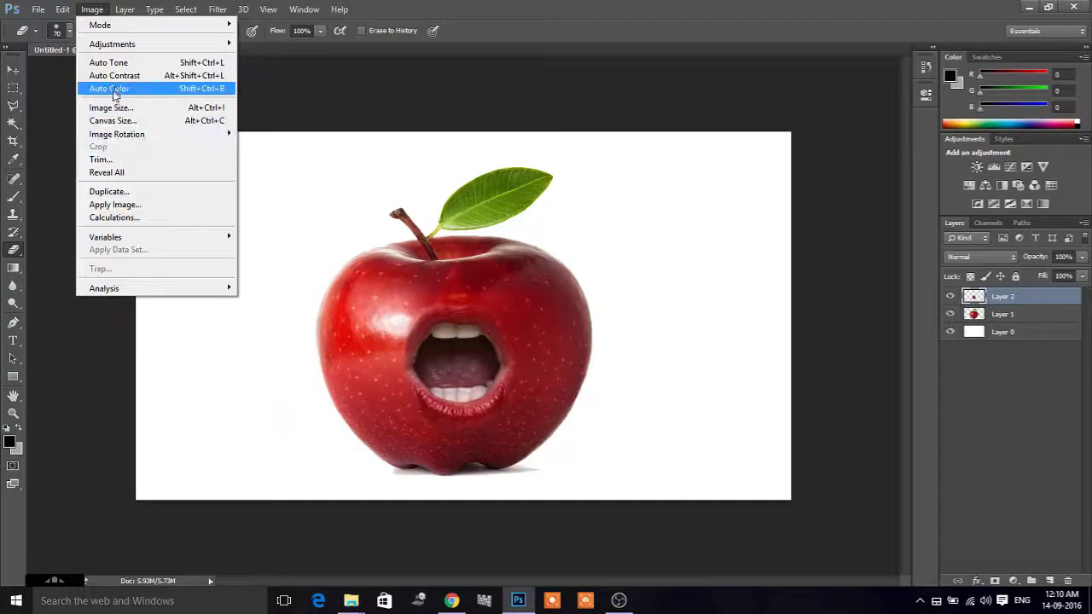
mouse_move(112, 44)
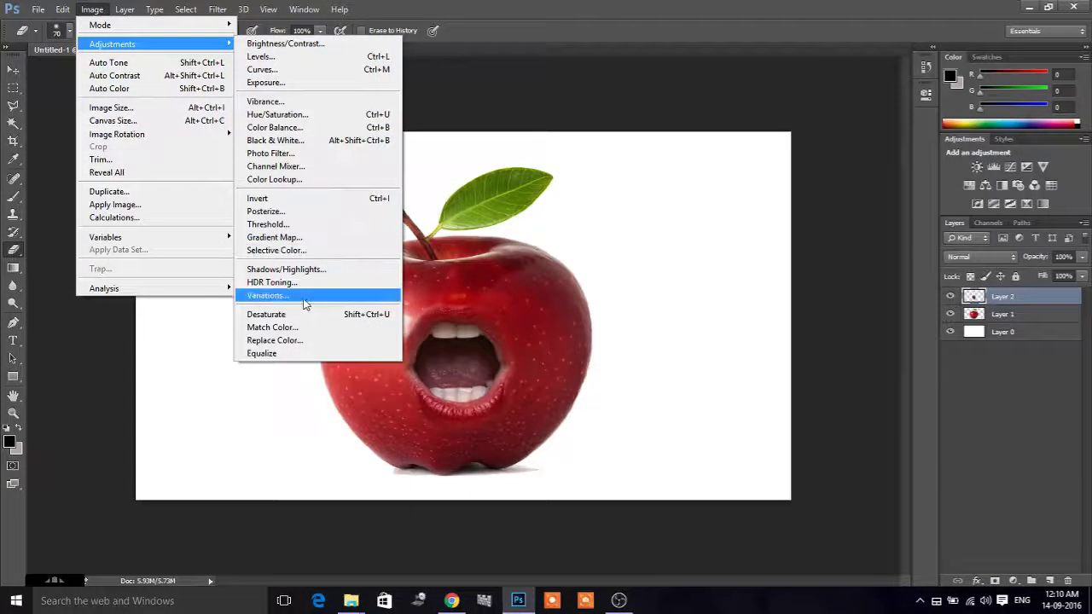
click(271, 327)
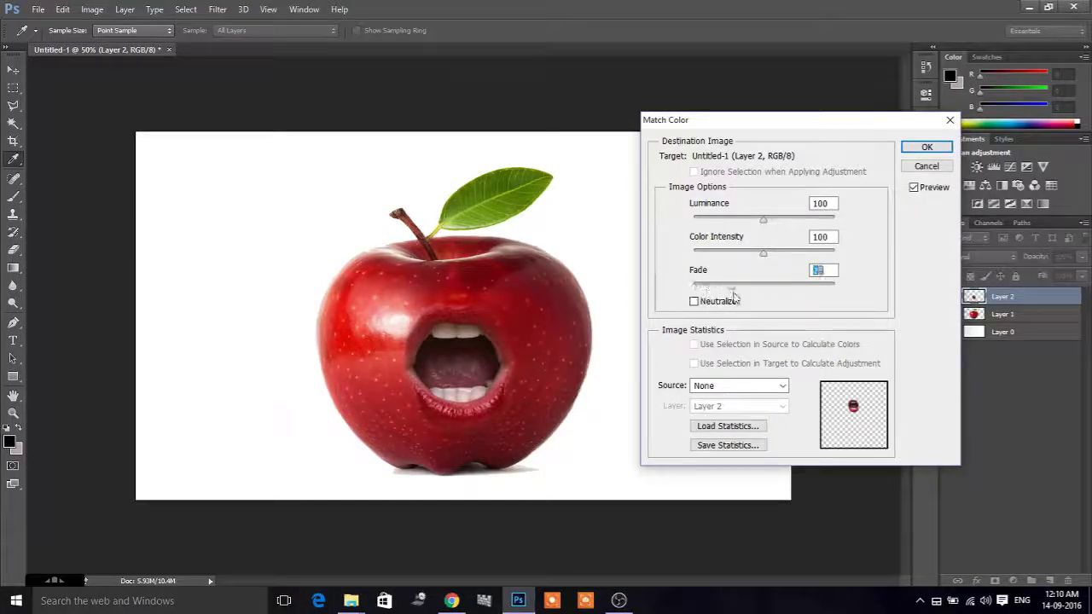
drag(734, 295, 750, 292)
drag(770, 223, 747, 227)
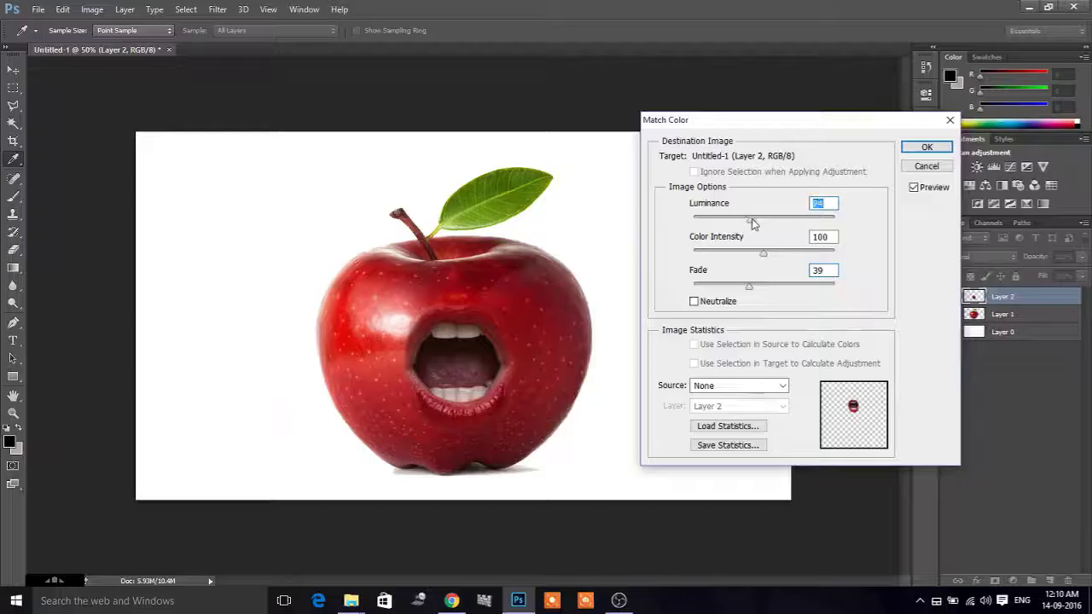
mouse_move(763, 255)
mouse_down()
mouse_move(751, 258)
mouse_move(788, 263)
mouse_move(766, 258)
mouse_up()
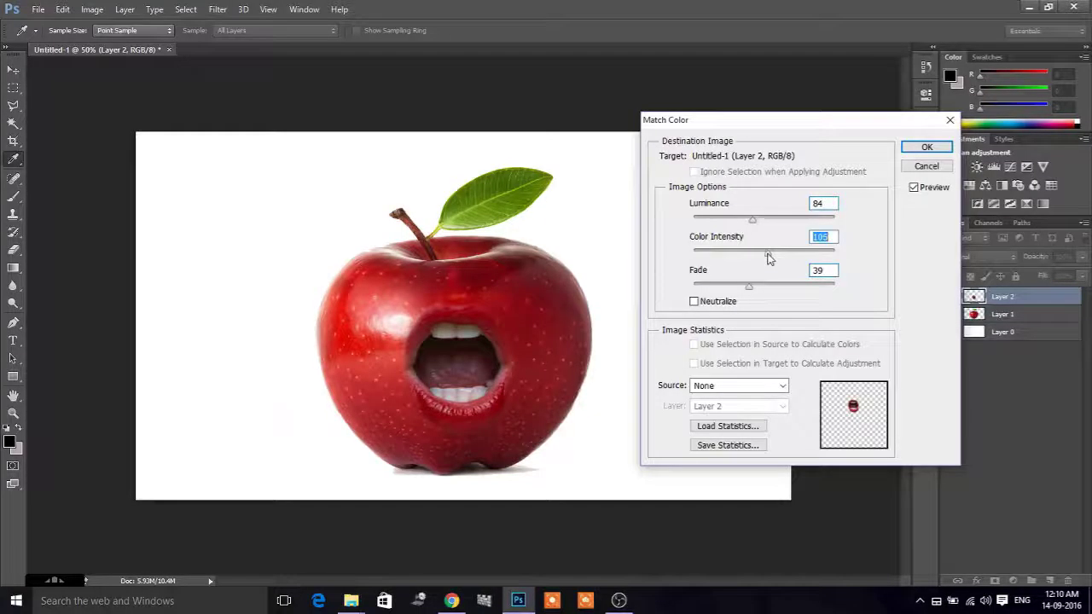
drag(765, 259, 760, 257)
mouse_move(752, 219)
mouse_down()
mouse_move(770, 220)
mouse_move(762, 226)
mouse_up()
Match against Untitled-1 with Luminance 79, Fade 33 and Neutralize off, and apply.
click(742, 386)
click(726, 408)
mouse_move(758, 220)
mouse_down()
mouse_move(746, 223)
mouse_move(773, 256)
mouse_move(754, 255)
mouse_move(777, 256)
mouse_move(754, 256)
mouse_move(775, 256)
mouse_up()
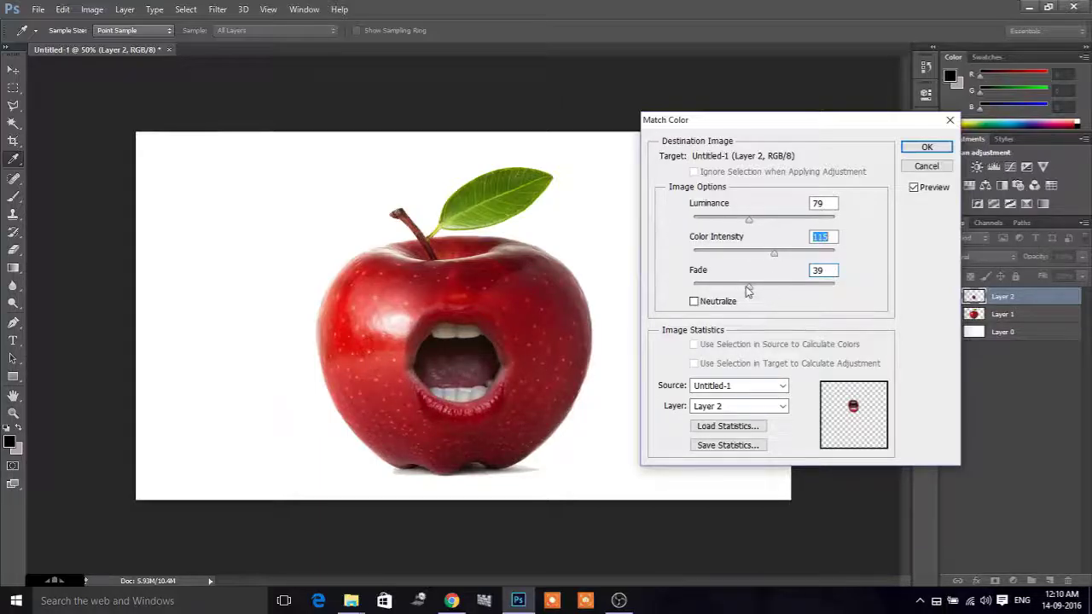
mouse_move(748, 291)
mouse_down()
mouse_move(758, 290)
mouse_move(729, 291)
mouse_move(740, 290)
mouse_up()
click(695, 302)
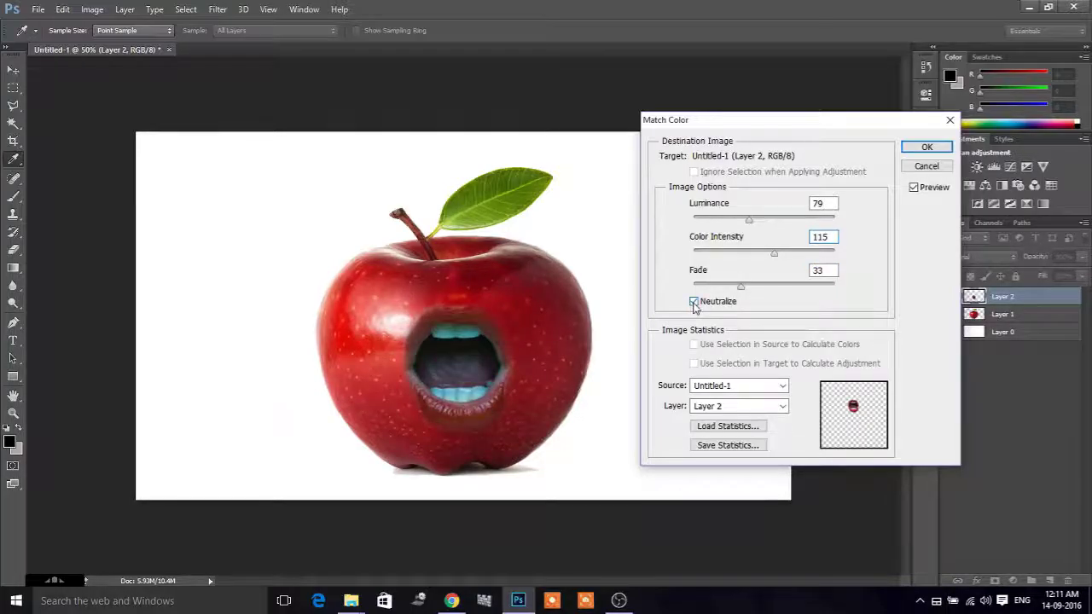
click(695, 301)
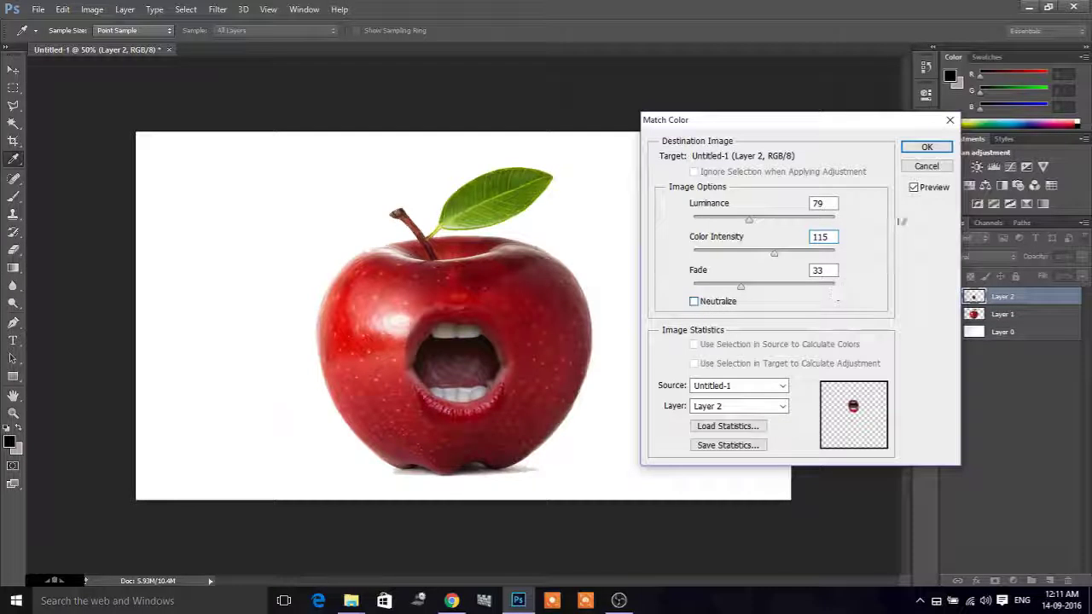
click(926, 146)
key(e)
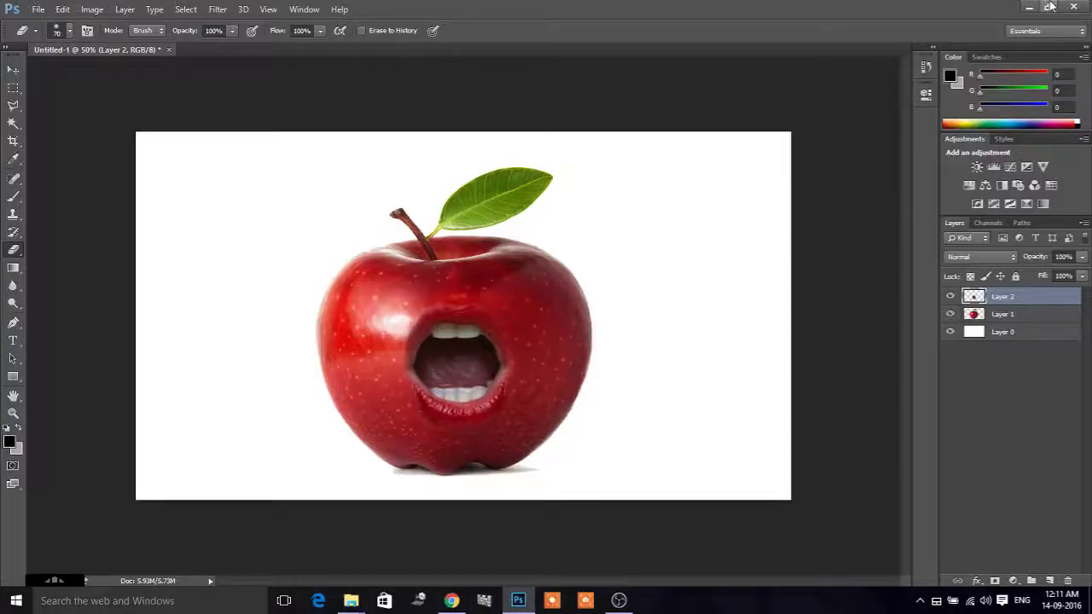
Switch from Photoshop to the OBS Studio window via its taskbar icon.
click(618, 601)
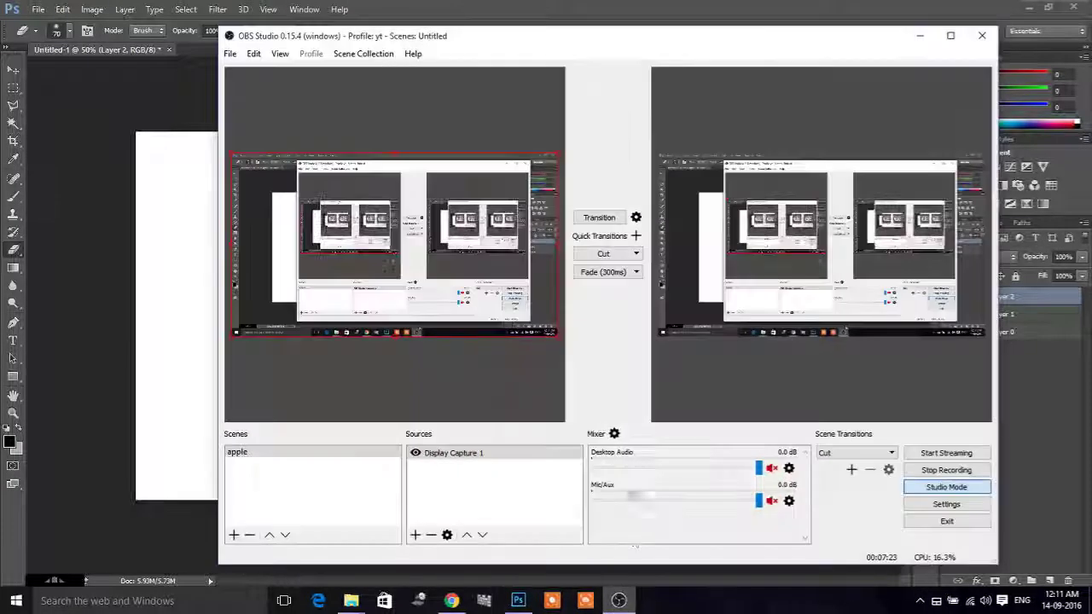